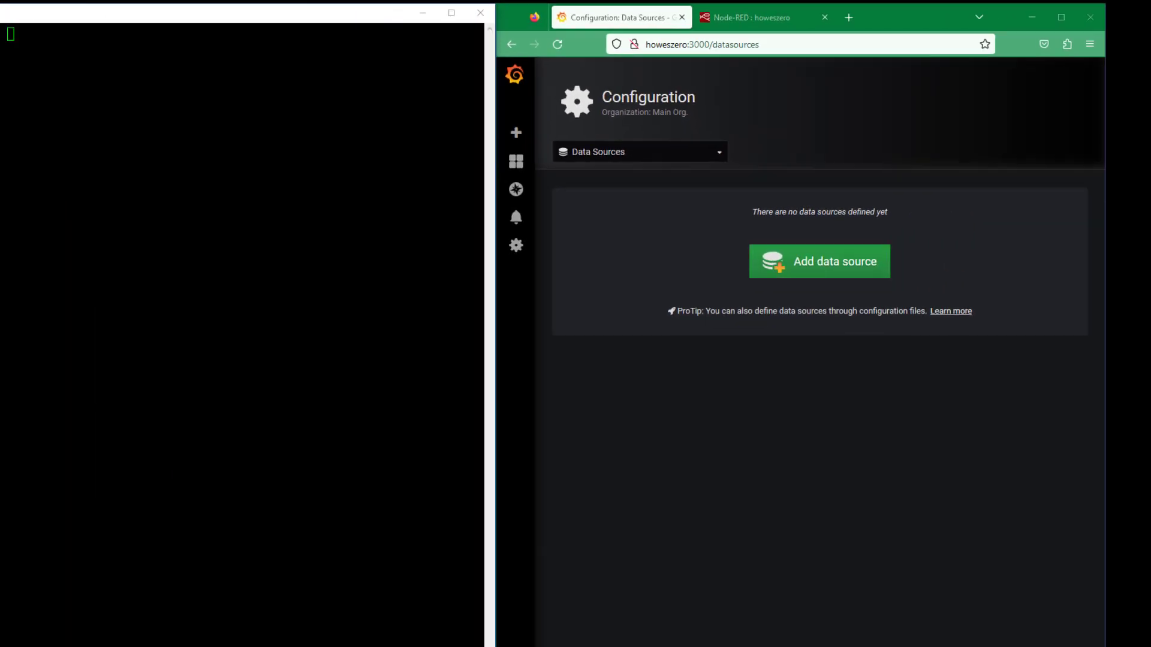
# Step: Launch the influx shell in PuTTY and run show DATABASES, revealing _internal and ZeroProject
pyautogui.hotkey('alt', 'Tab')
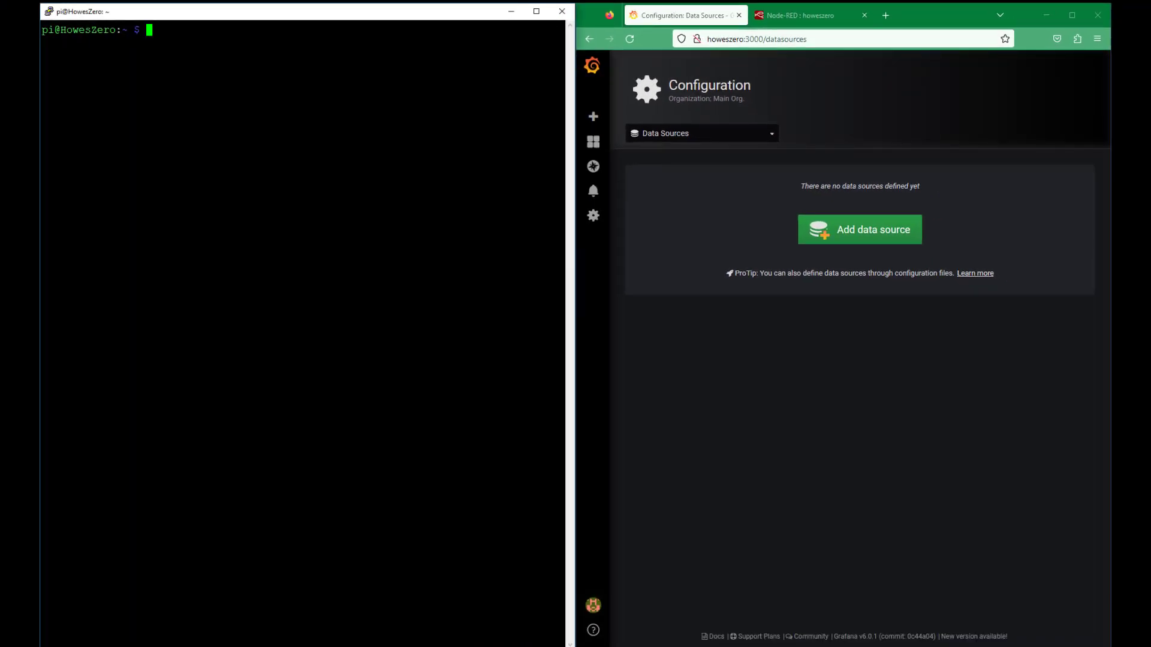
pyautogui.write('infl')
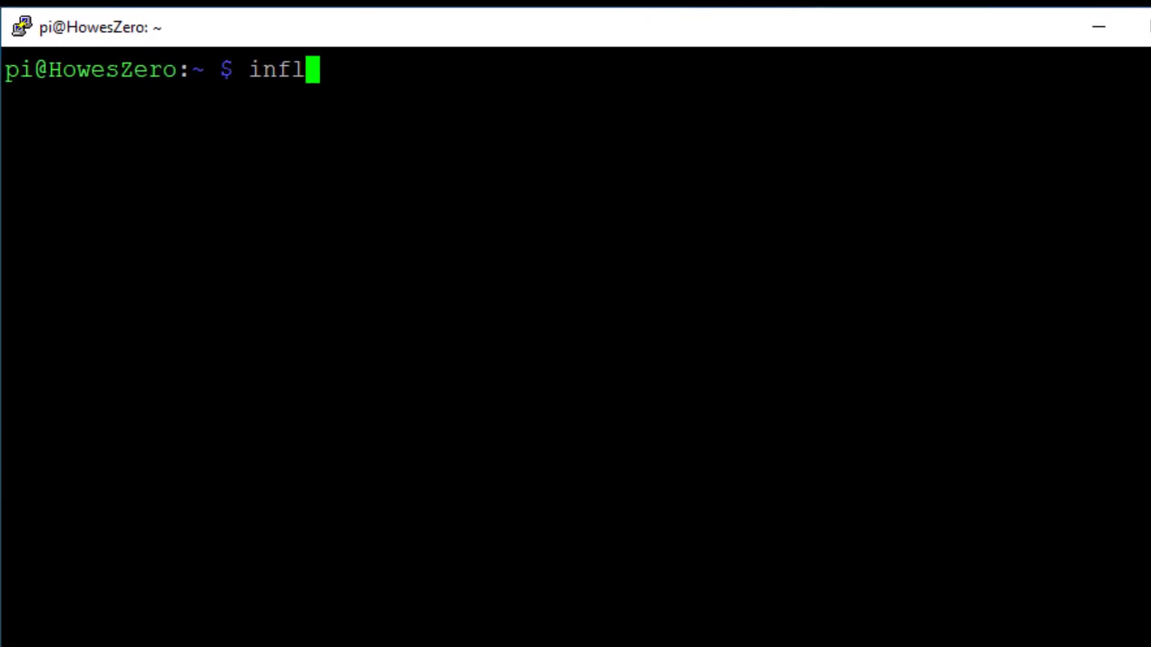
pyautogui.write('ux')
pyautogui.press('Return')
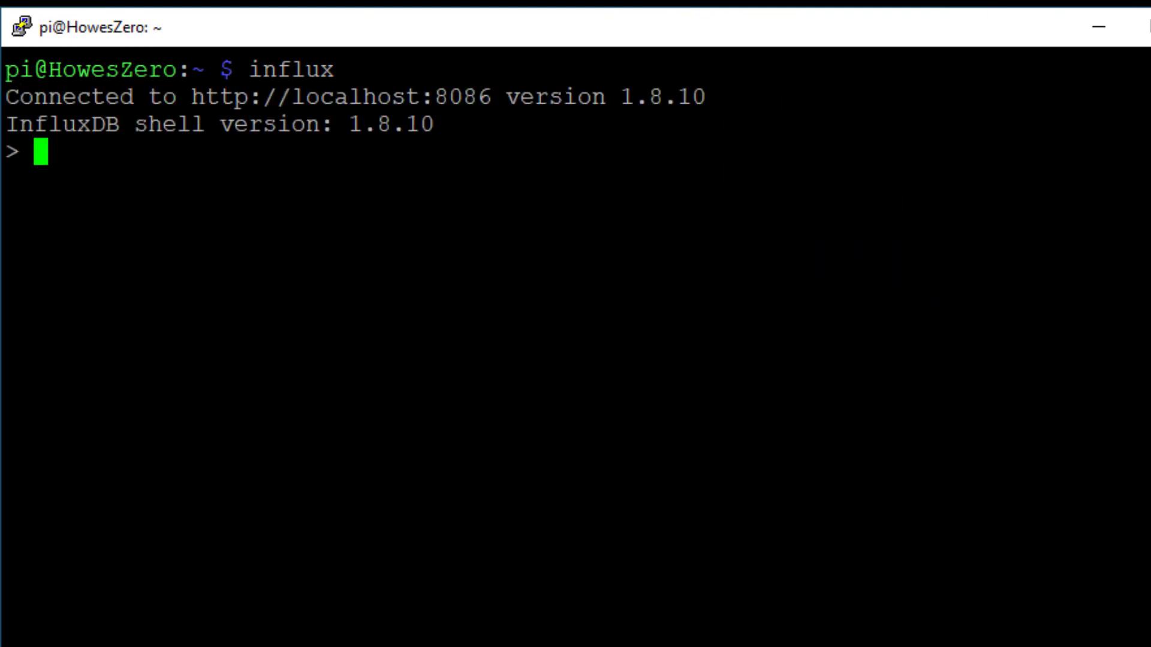
pyautogui.write('show DATABASES')
pyautogui.press('Return')
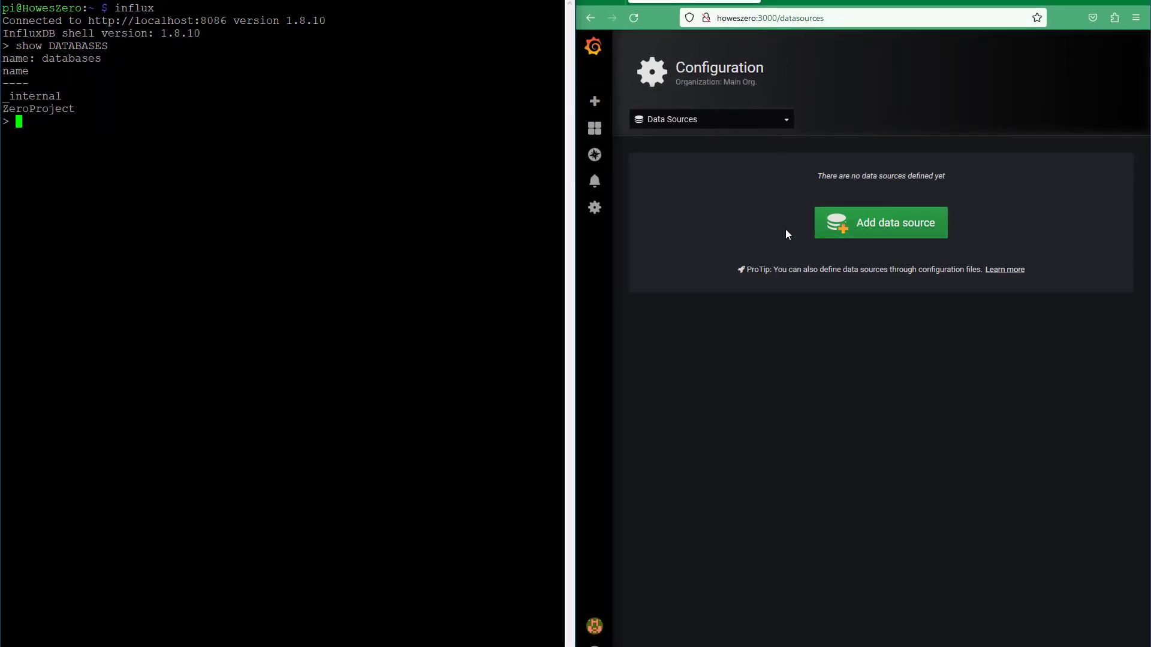
pyautogui.click(894, 228)
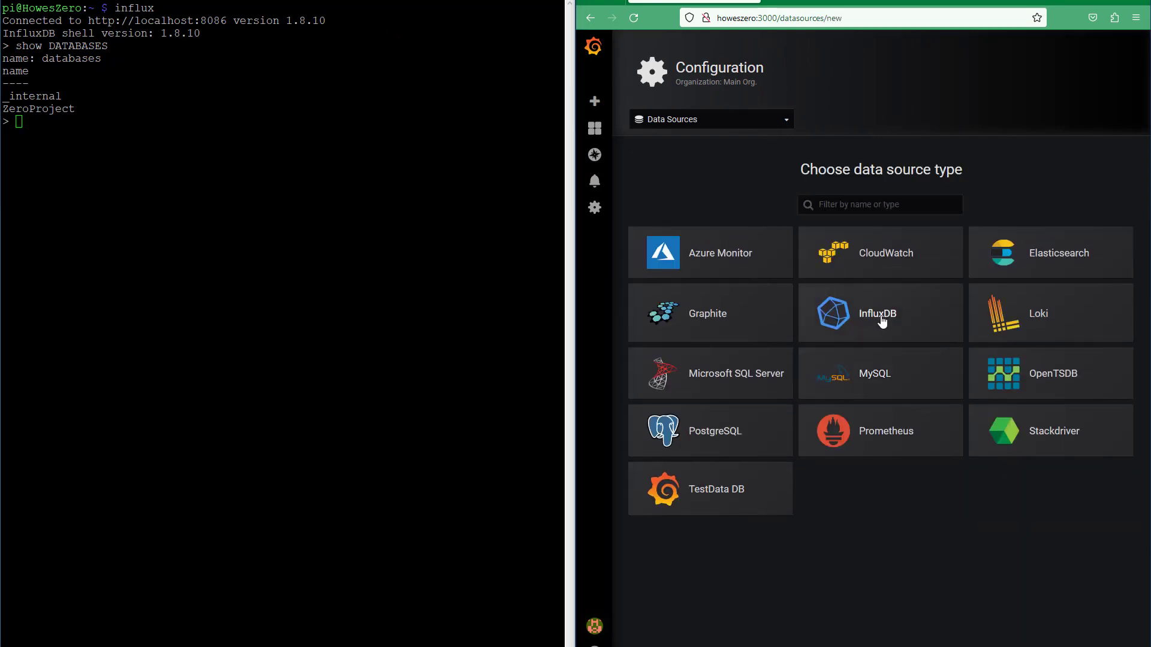
pyautogui.click(882, 322)
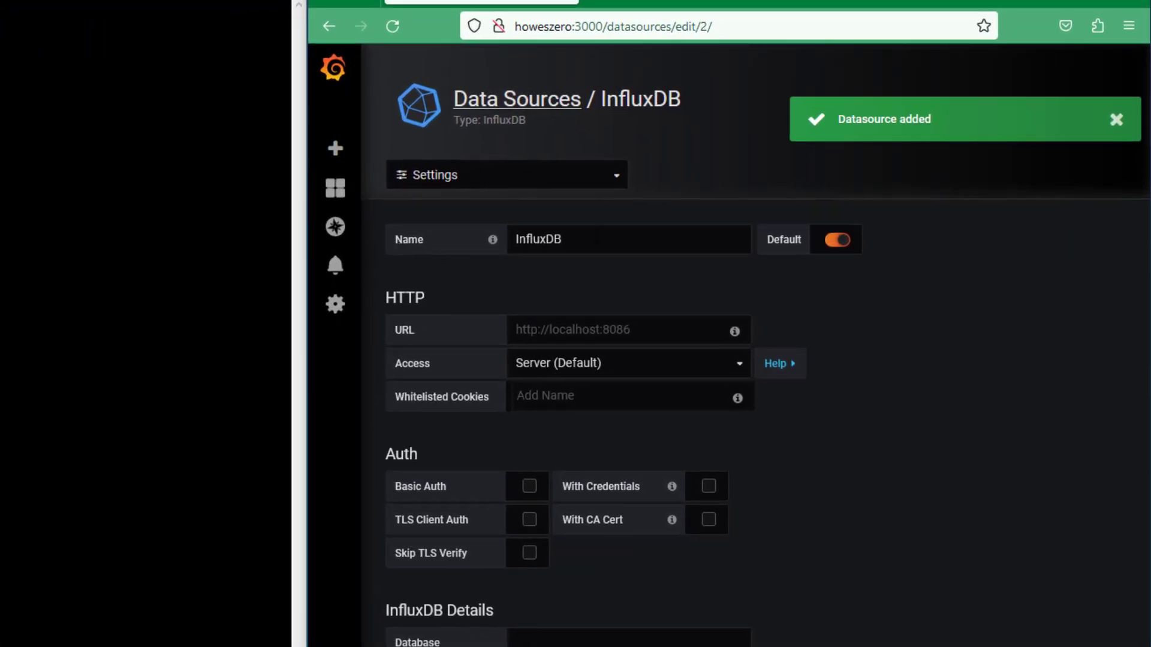
pyautogui.click(714, 163)
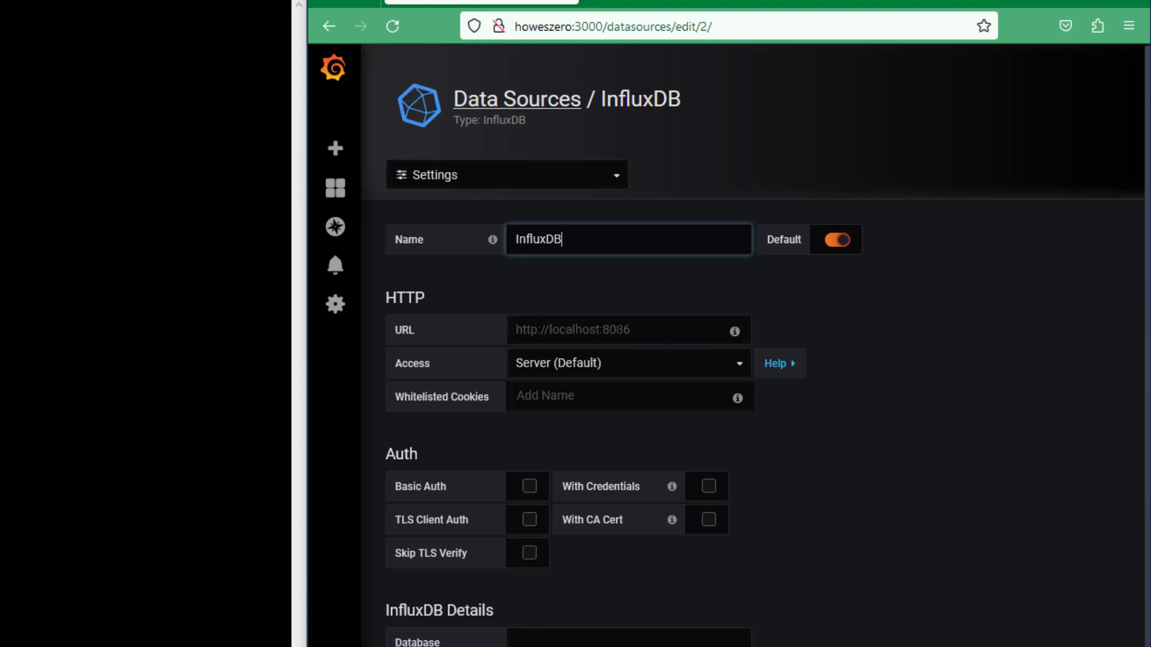
pyautogui.click(664, 331)
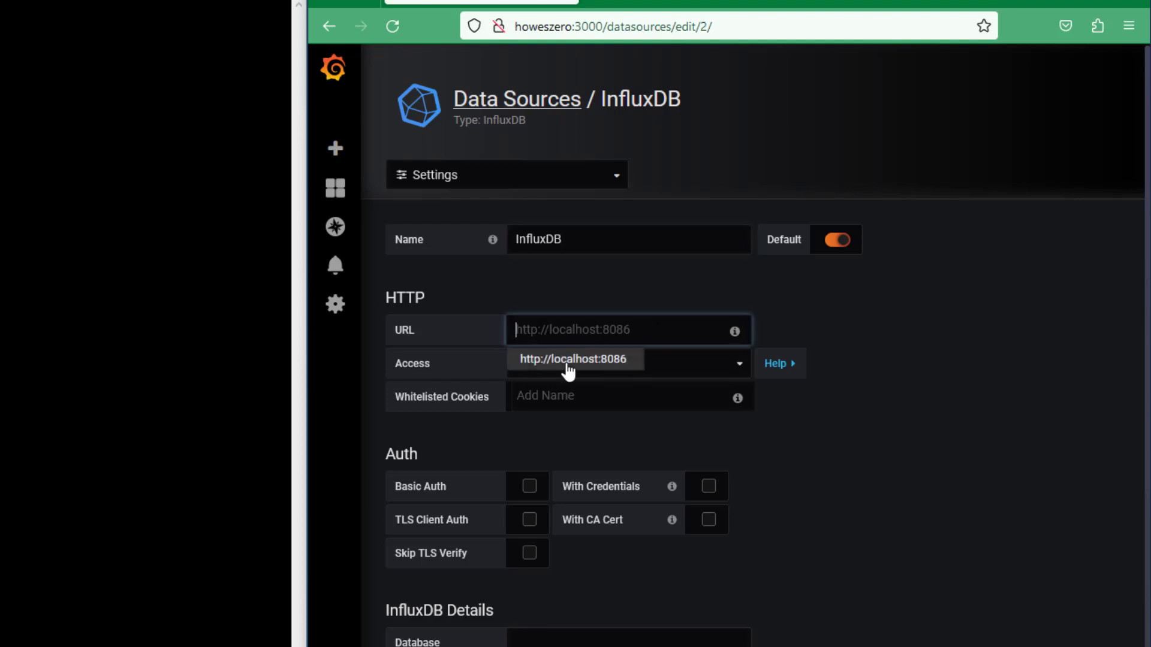
pyautogui.click(567, 362)
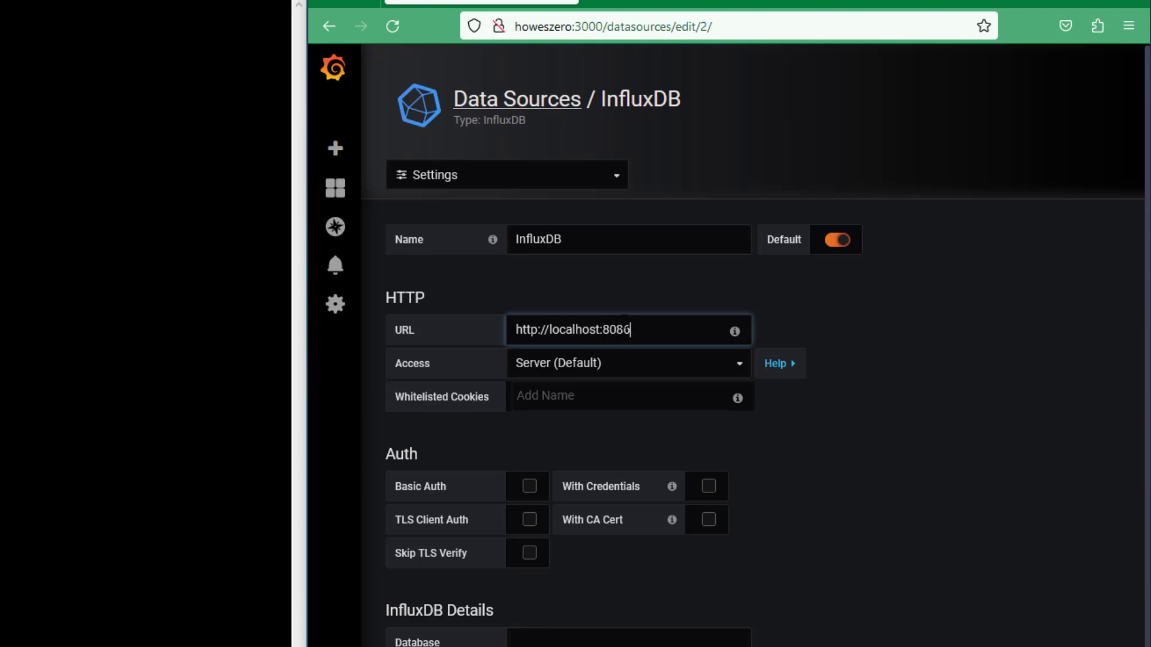
# Step: Enable Basic Auth and fill its user and password from the saved login
pyautogui.click(530, 486)
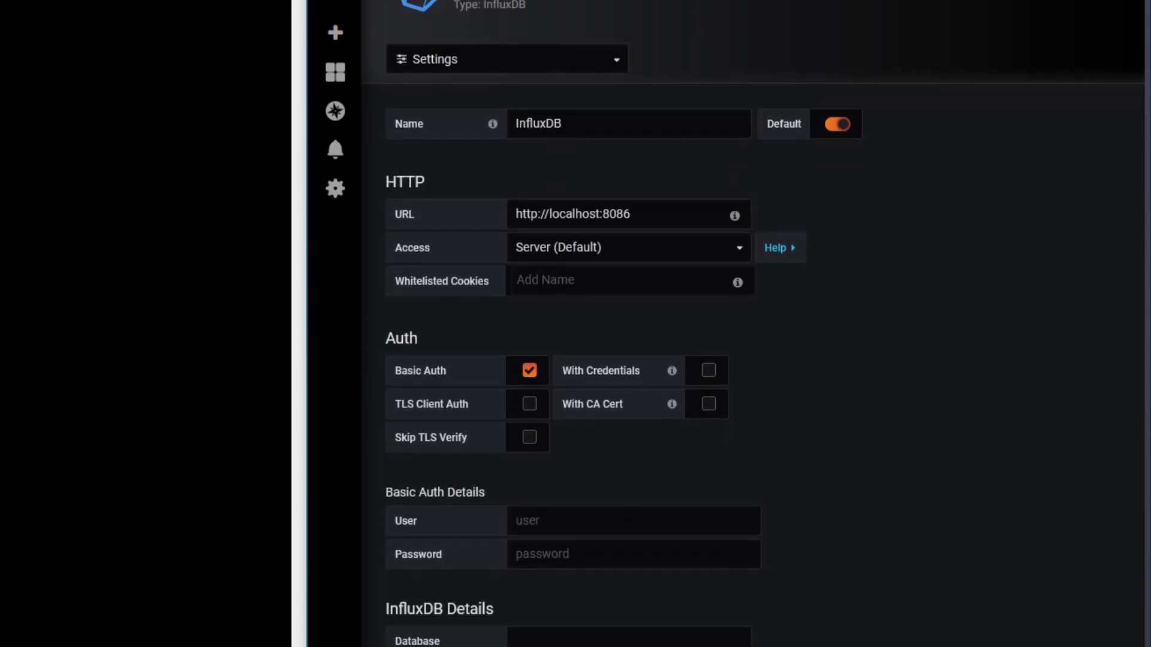
pyautogui.scroll(-3, 657, 300)
pyautogui.click(656, 293)
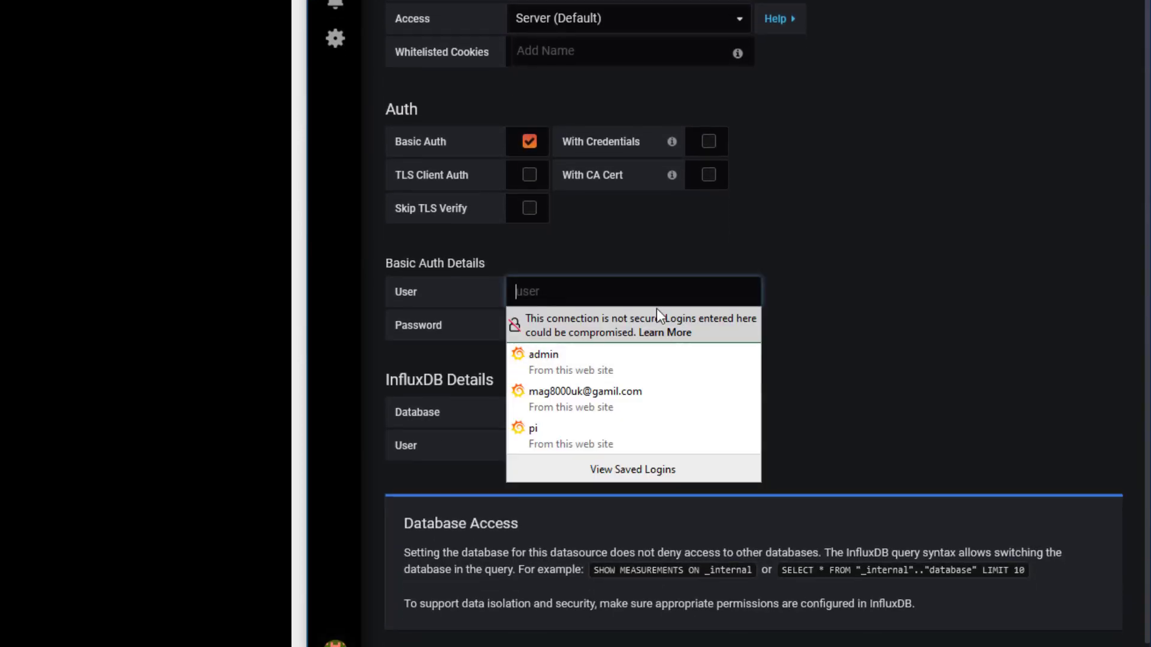
pyautogui.click(678, 224)
pyautogui.click(516, 292)
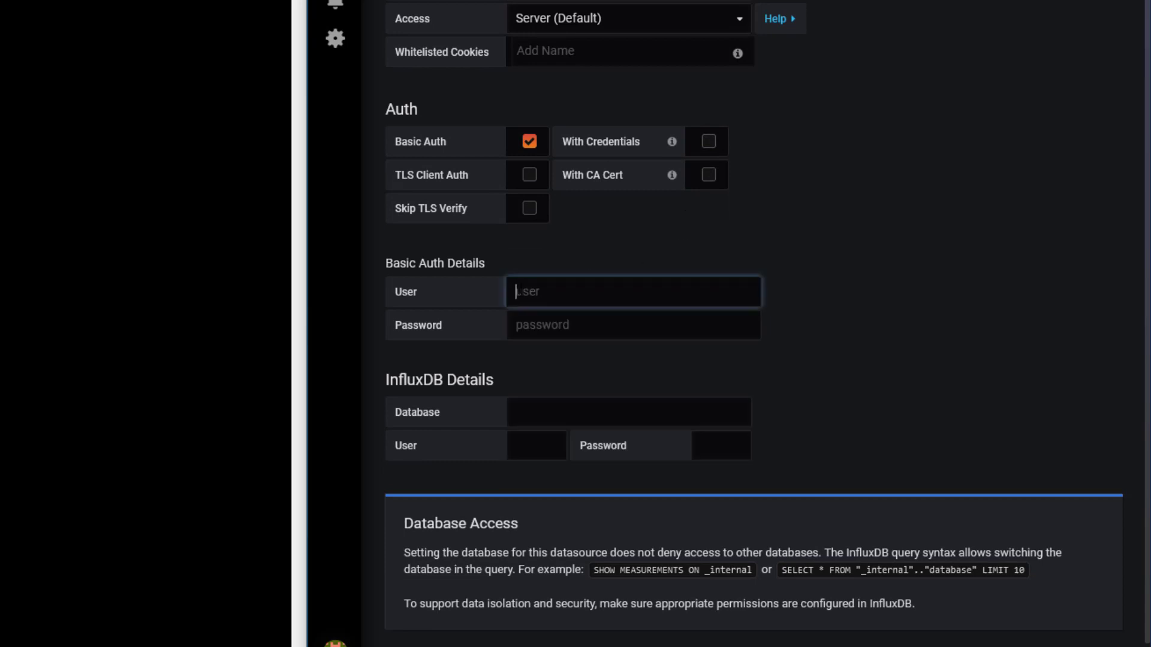
pyautogui.write('ADMIN')
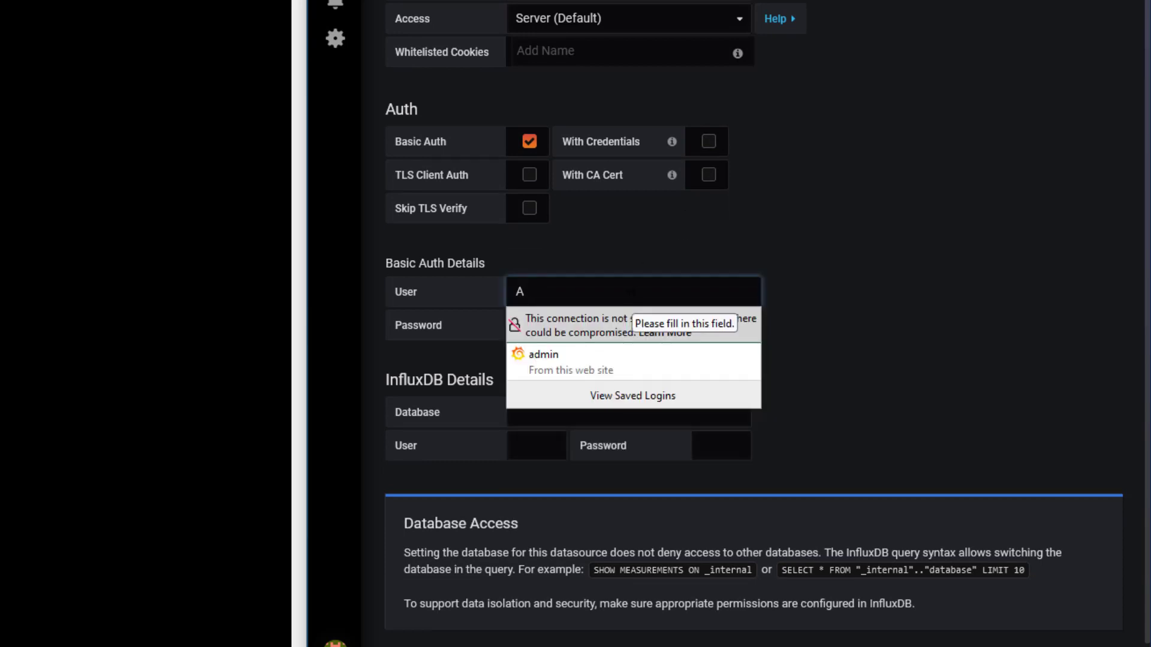
pyautogui.click(542, 355)
# Step: Set the Database field to ZeroProject
pyautogui.click(541, 423)
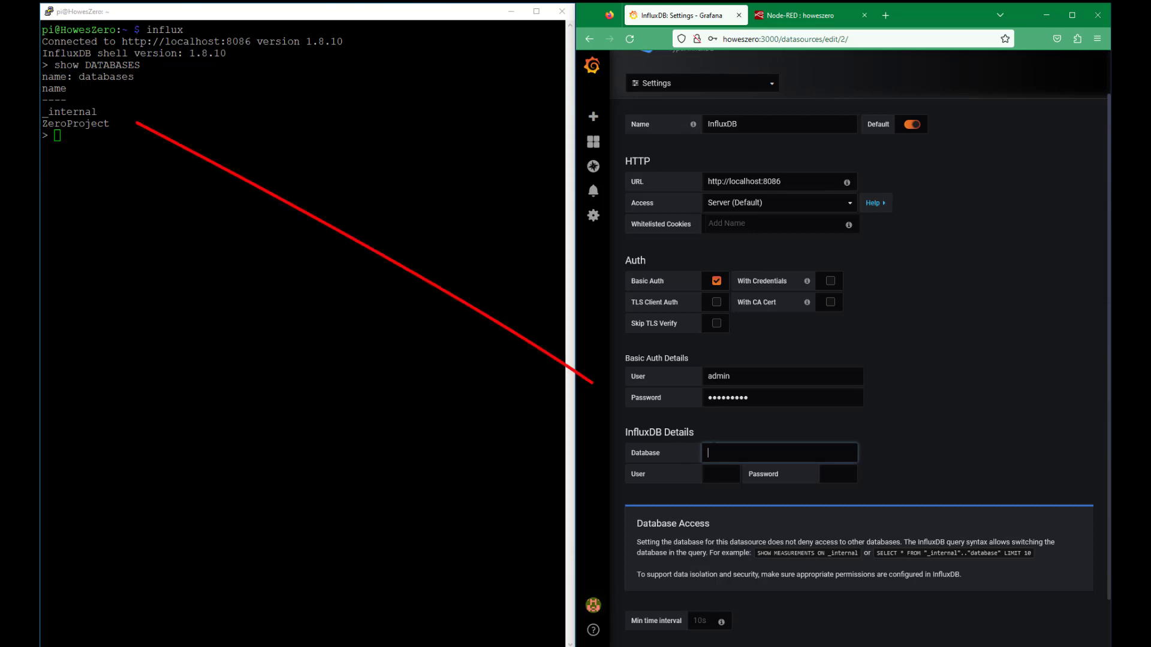
pyautogui.write('Zedr')
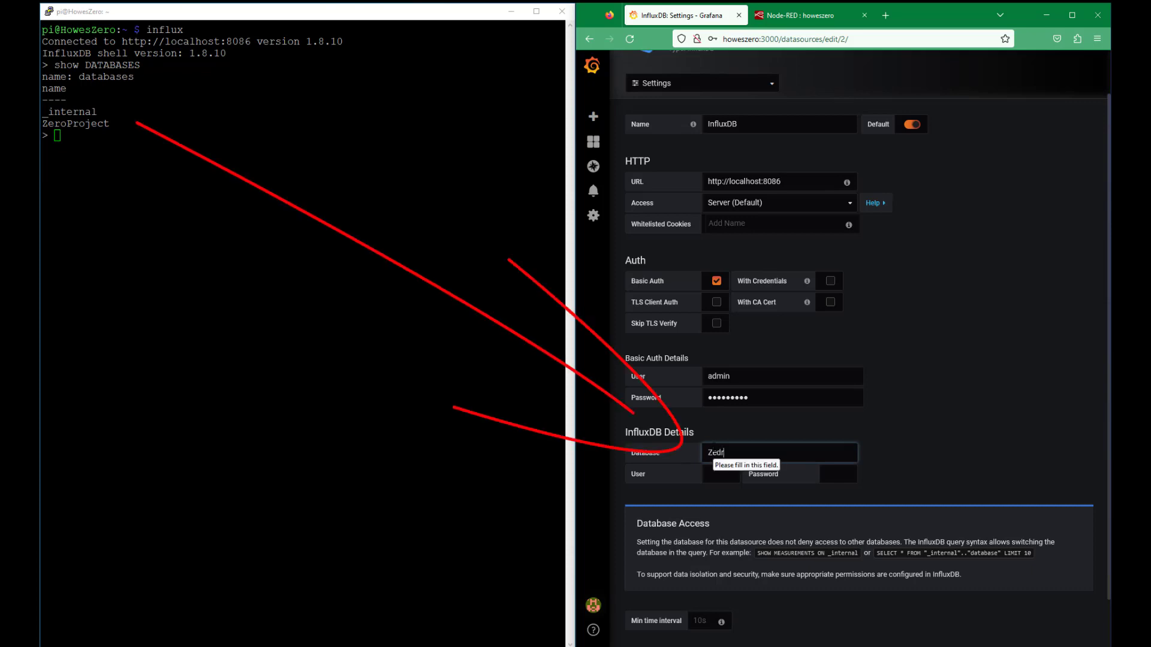
pyautogui.press('BackSpace')
pyautogui.press('BackSpace')
pyautogui.write('roProject')
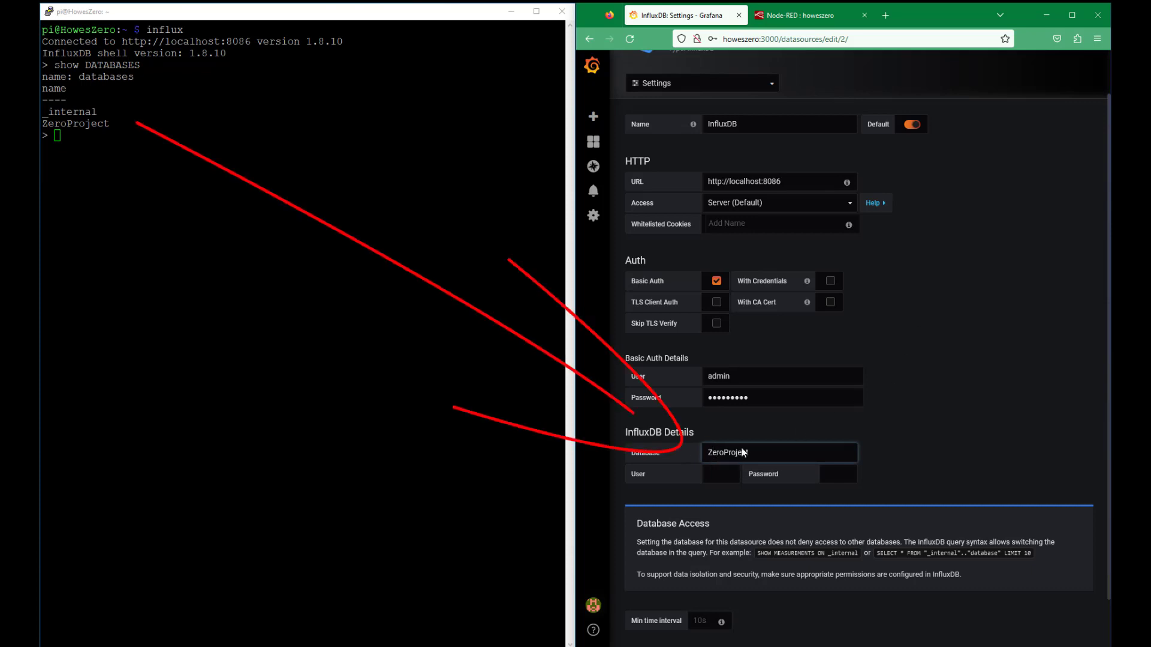
# Step: Fill the InfluxDB user from the saved login and enter the account password
pyautogui.press('Tab')
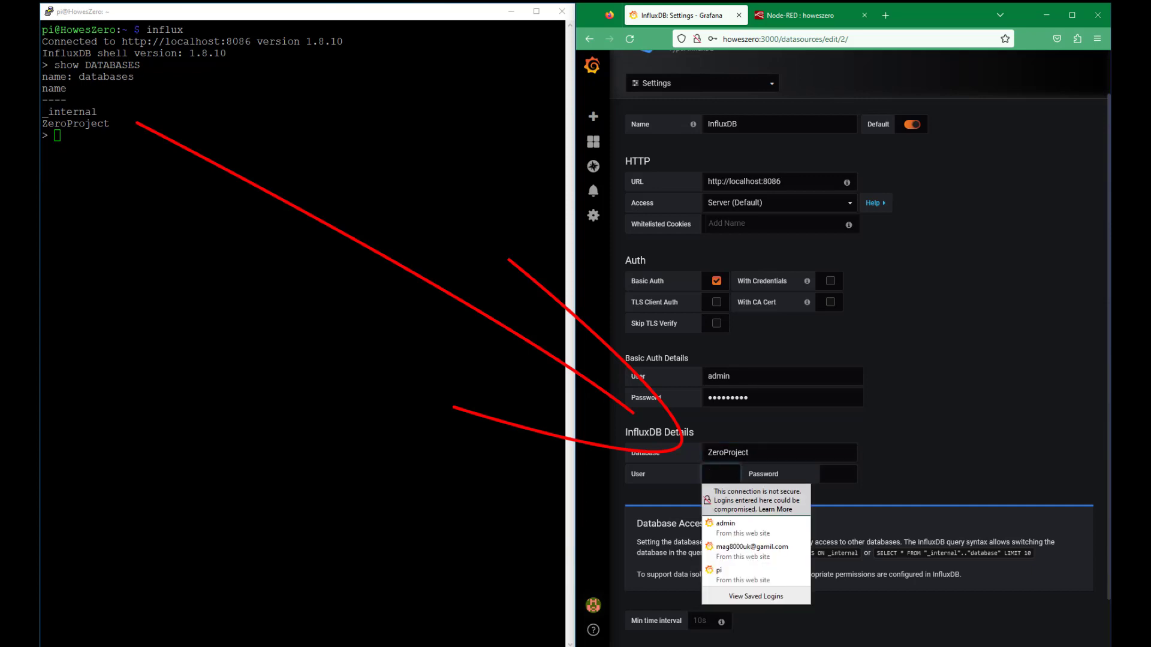
pyautogui.press('Down')
pyautogui.press('Return')
pyautogui.press('Tab')
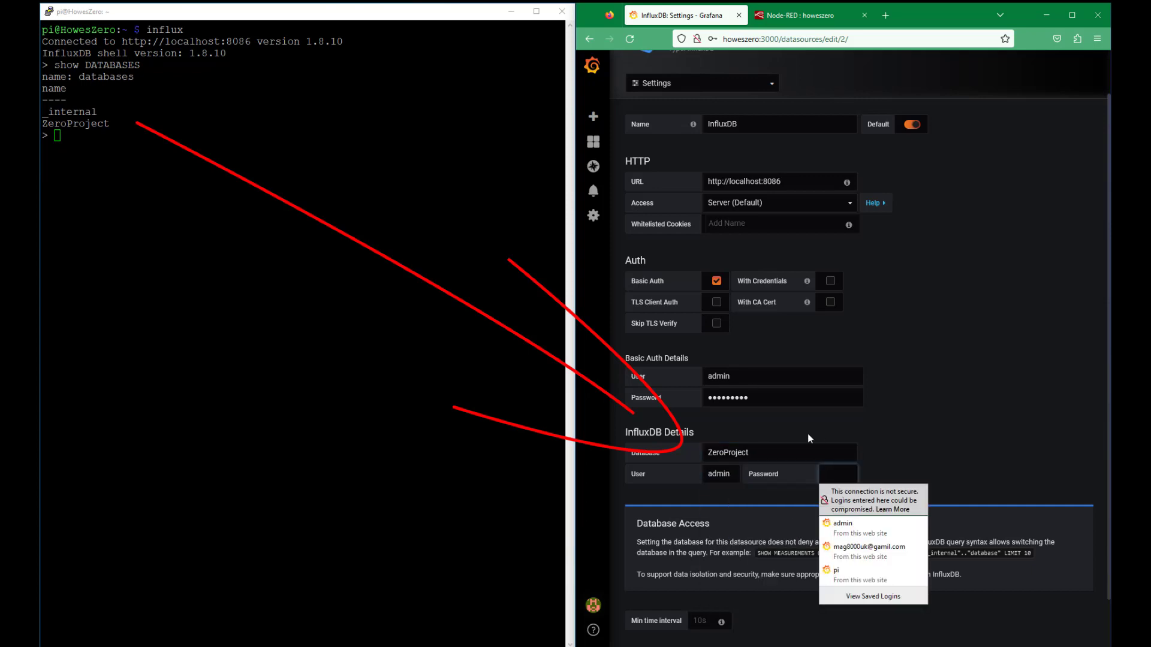
pyautogui.write('******')
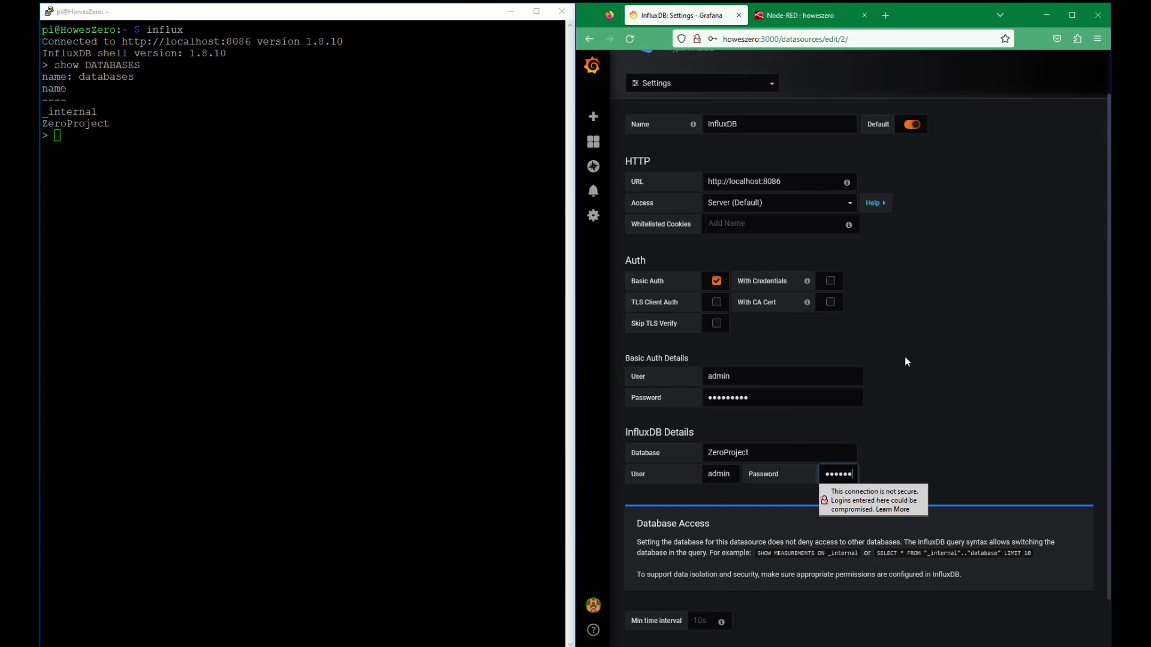
pyautogui.scroll(-2, 904, 357)
pyautogui.scroll(4, 807, 472)
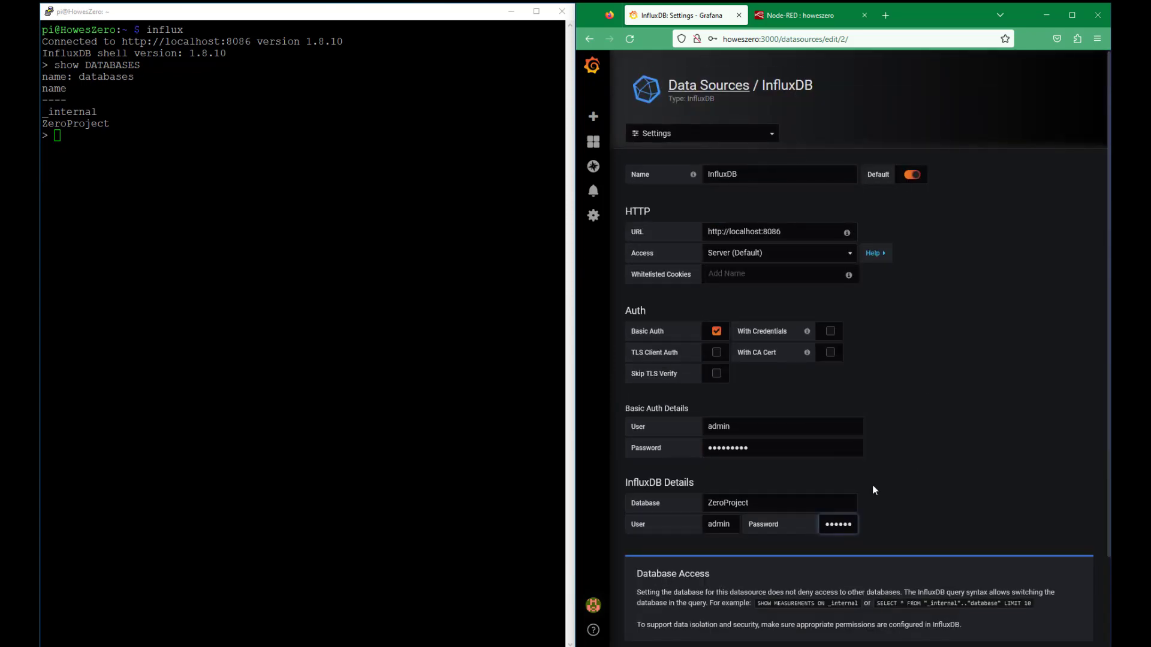
pyautogui.scroll(-4, 779, 539)
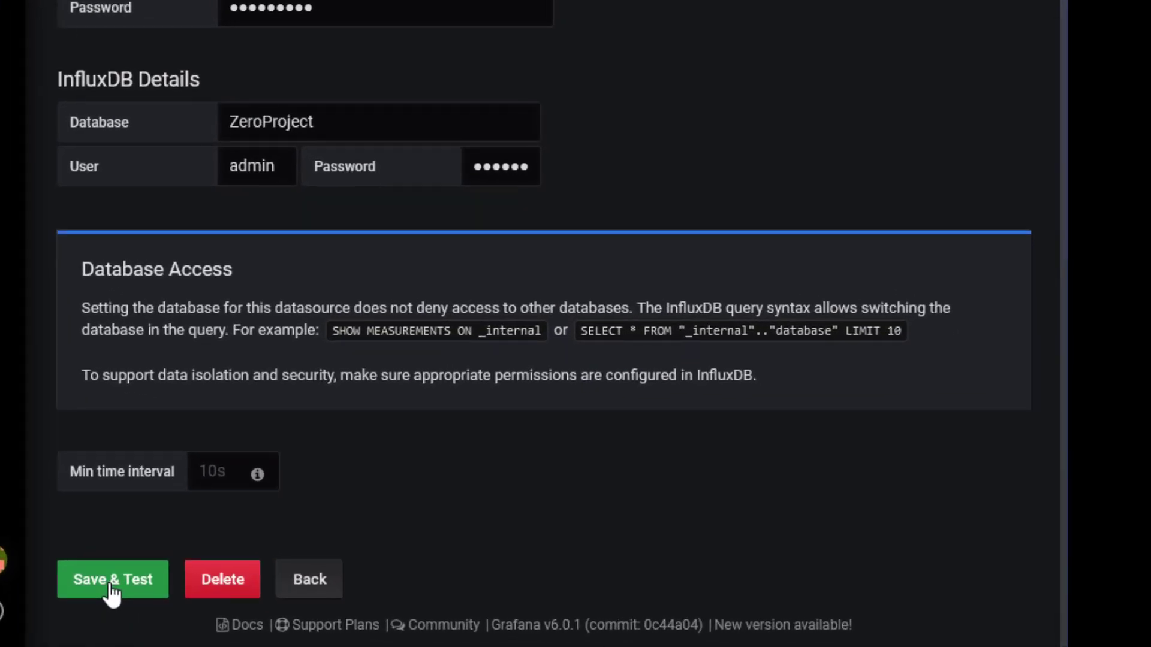
# Step: Save and test the InfluxDB data source, then maximize the browser window
pyautogui.click(652, 615)
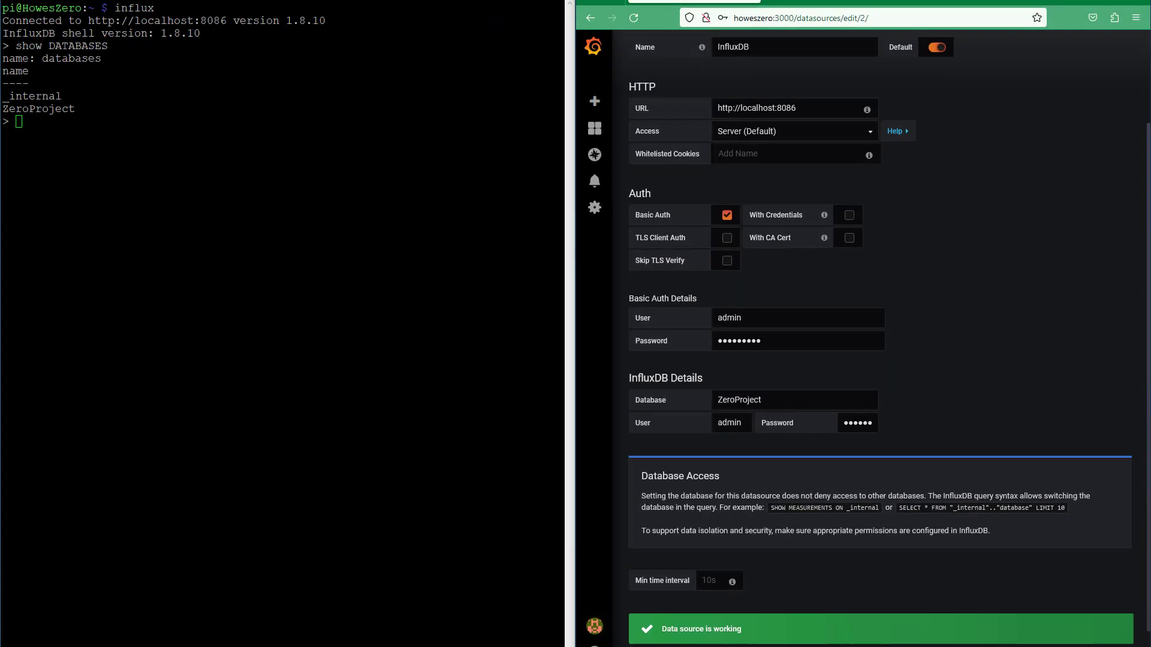
pyautogui.scroll(2, 931, 321)
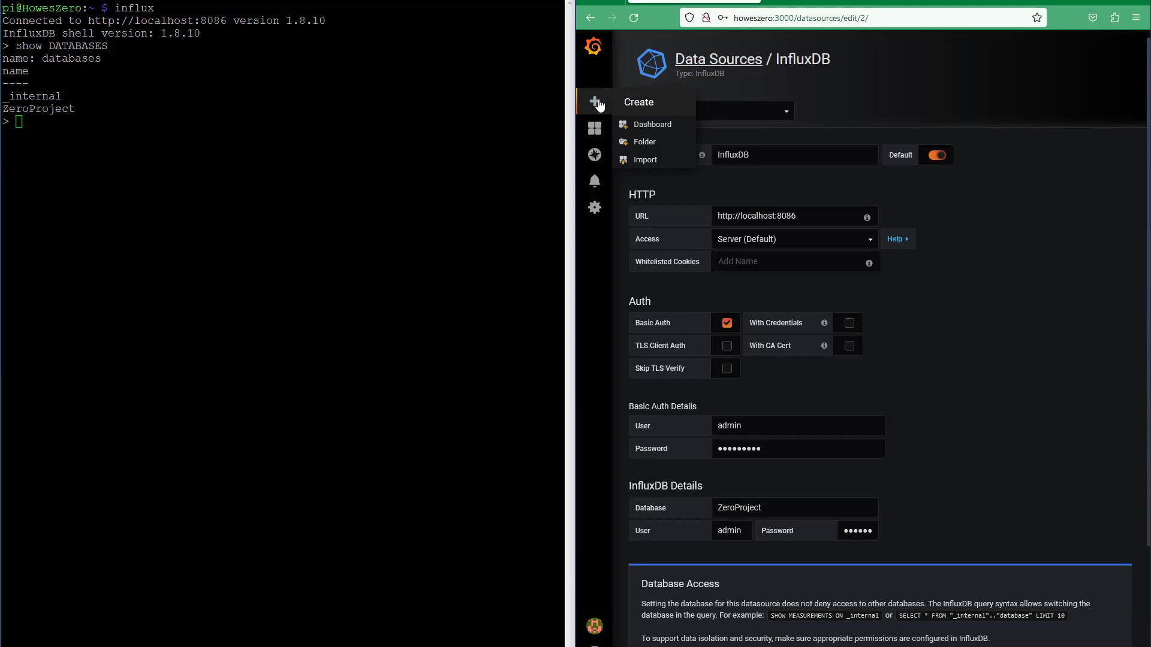
pyautogui.click(1114, 2)
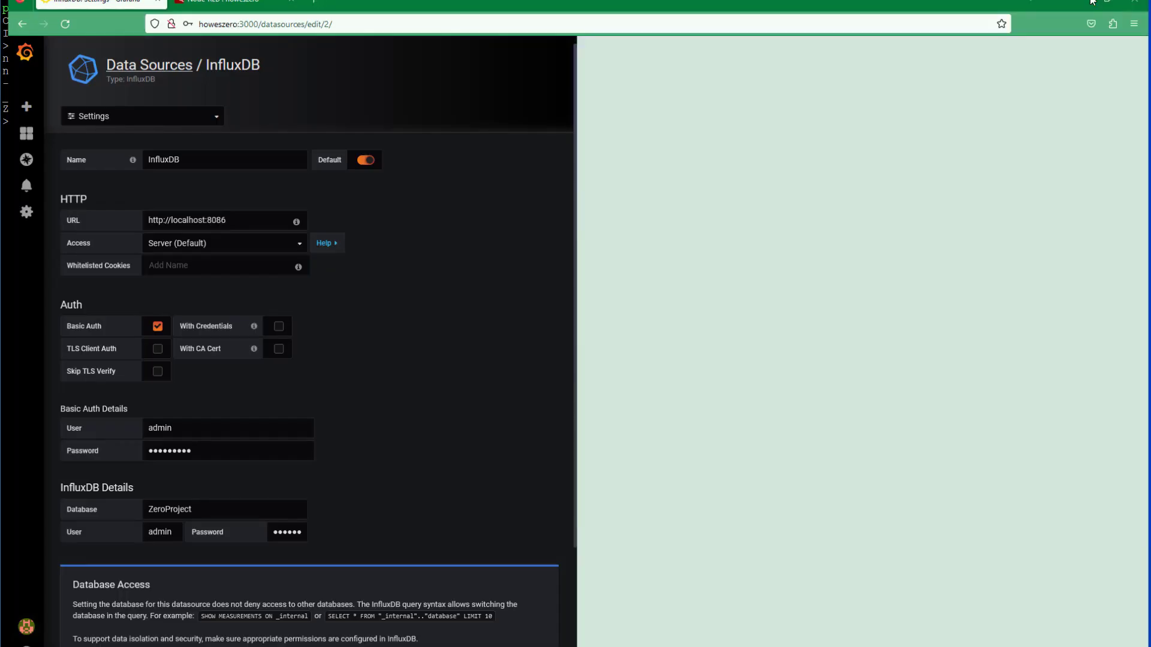
# Step: Create a new dashboard and add a query to its first panel
pyautogui.moveTo(18, 101)
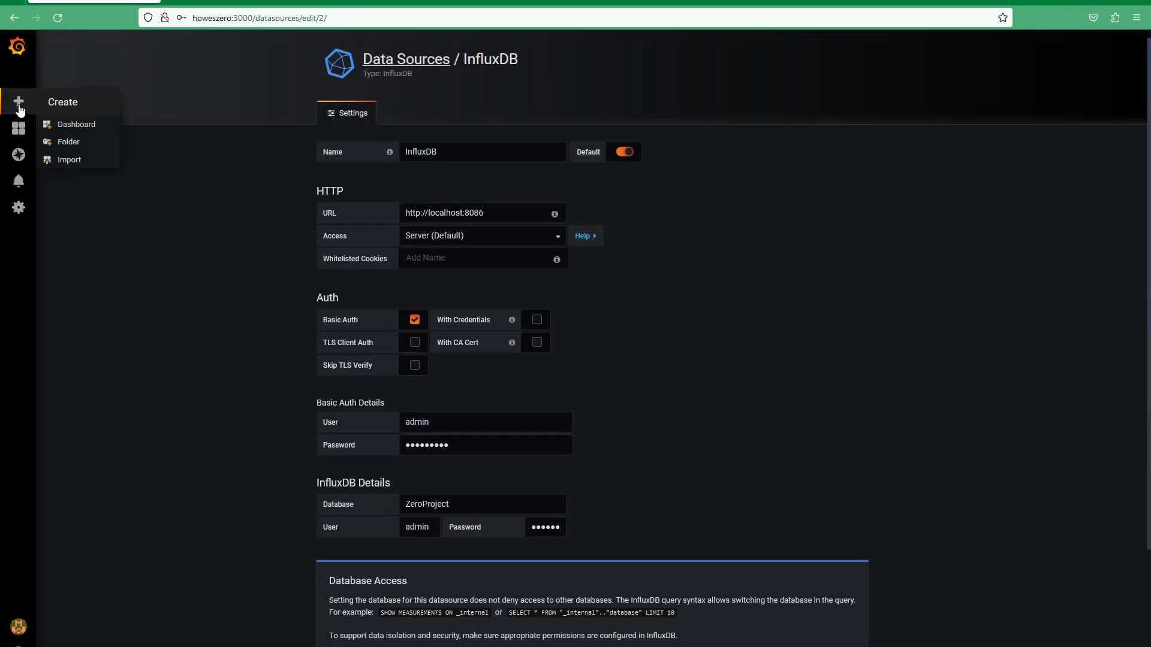
pyautogui.click(72, 125)
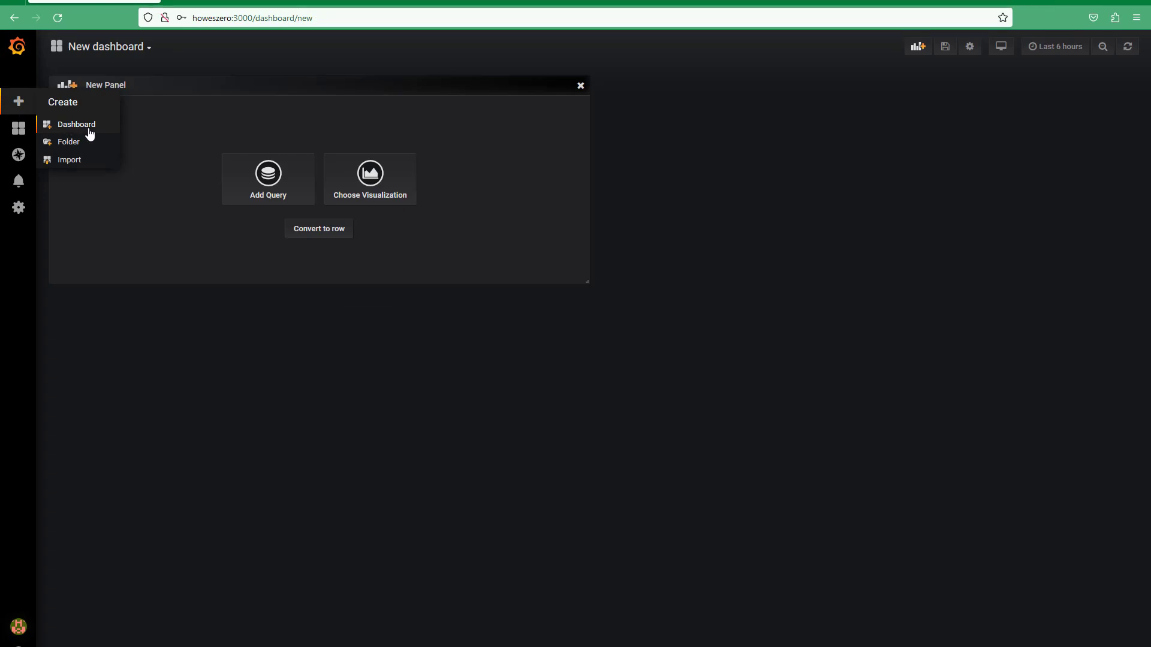
pyautogui.click(287, 193)
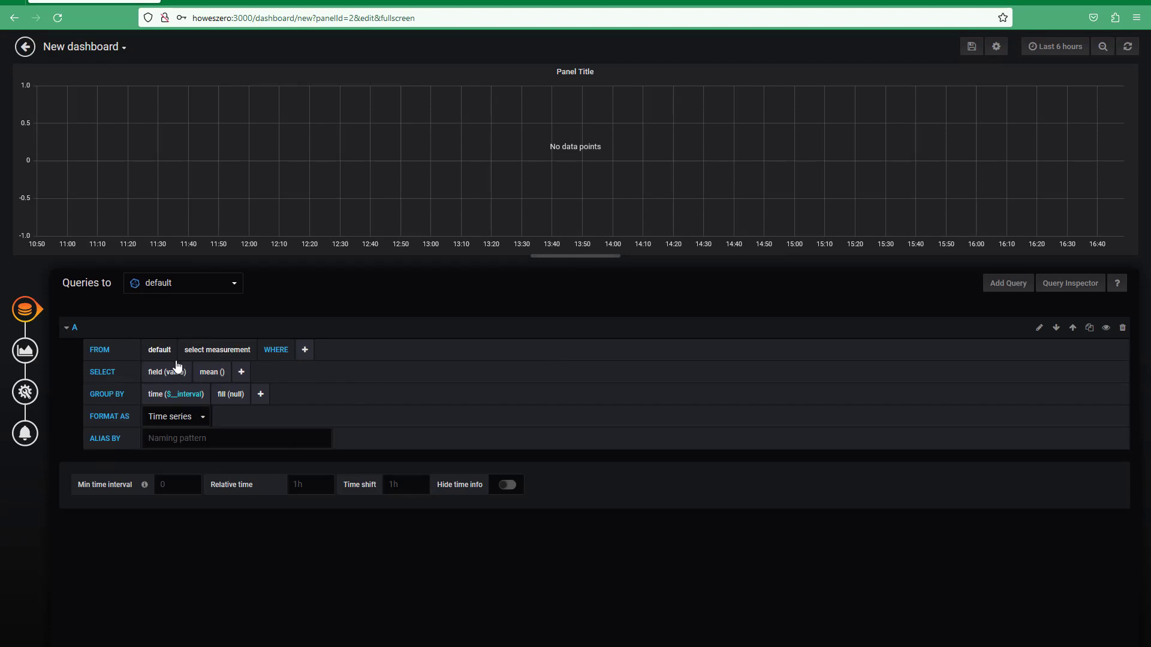
# Step: Set the panel's query source to InfluxDB and its FROM measurement to FlowMeter
pyautogui.click(228, 283)
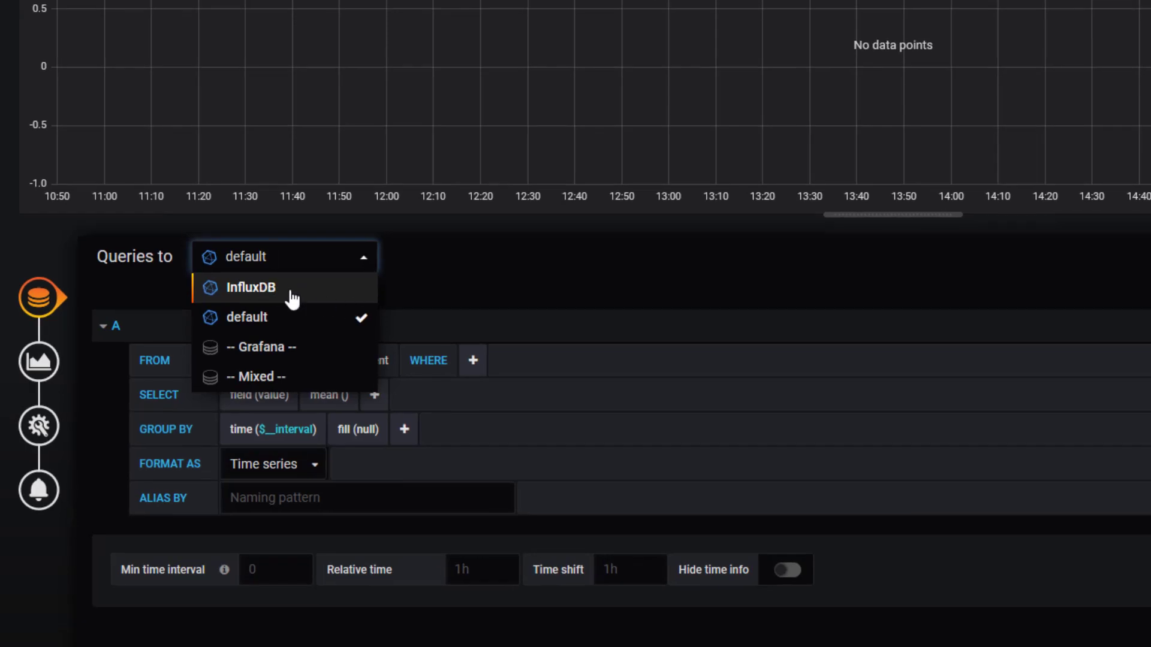
pyautogui.click(282, 294)
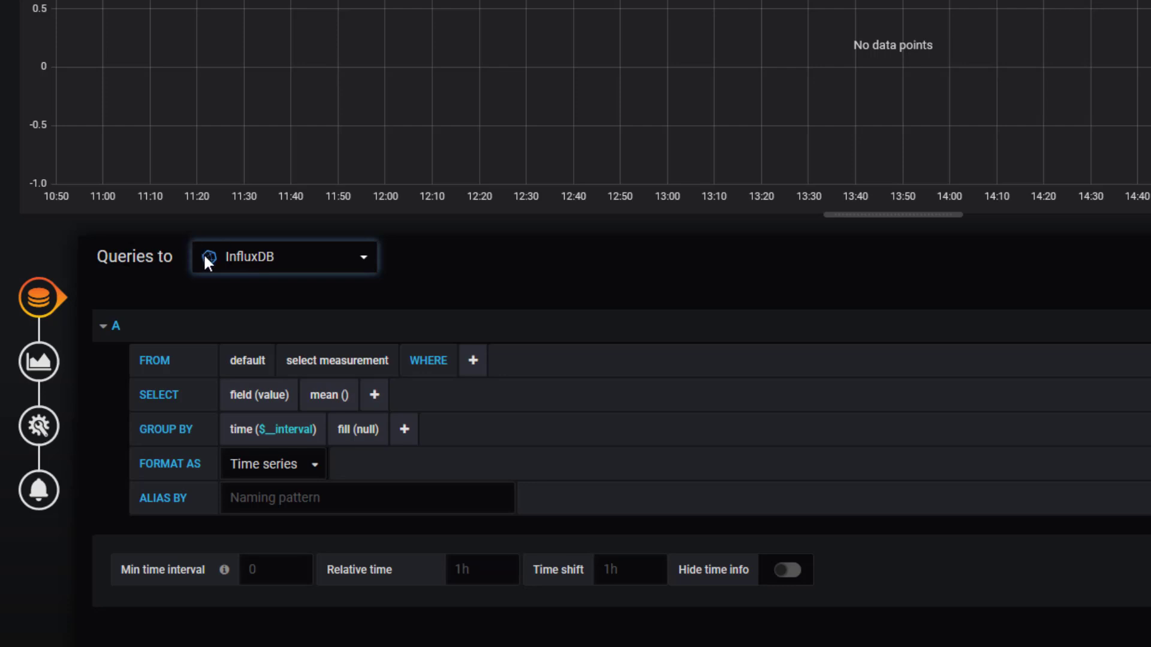
pyautogui.click(343, 362)
pyautogui.click(340, 396)
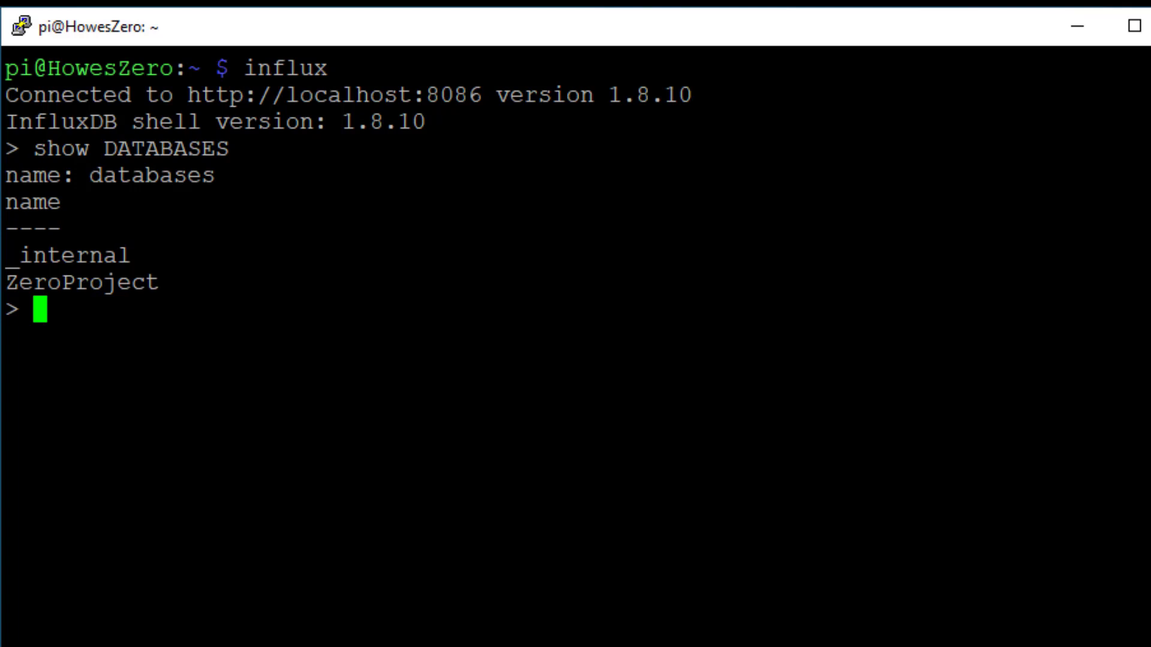
# Step: Run 'use ZeroProject' and 'show measurements' in the influx shell, confirming FlowMeter is listed
pyautogui.write('use ZeroProject')
pyautogui.press('Return')
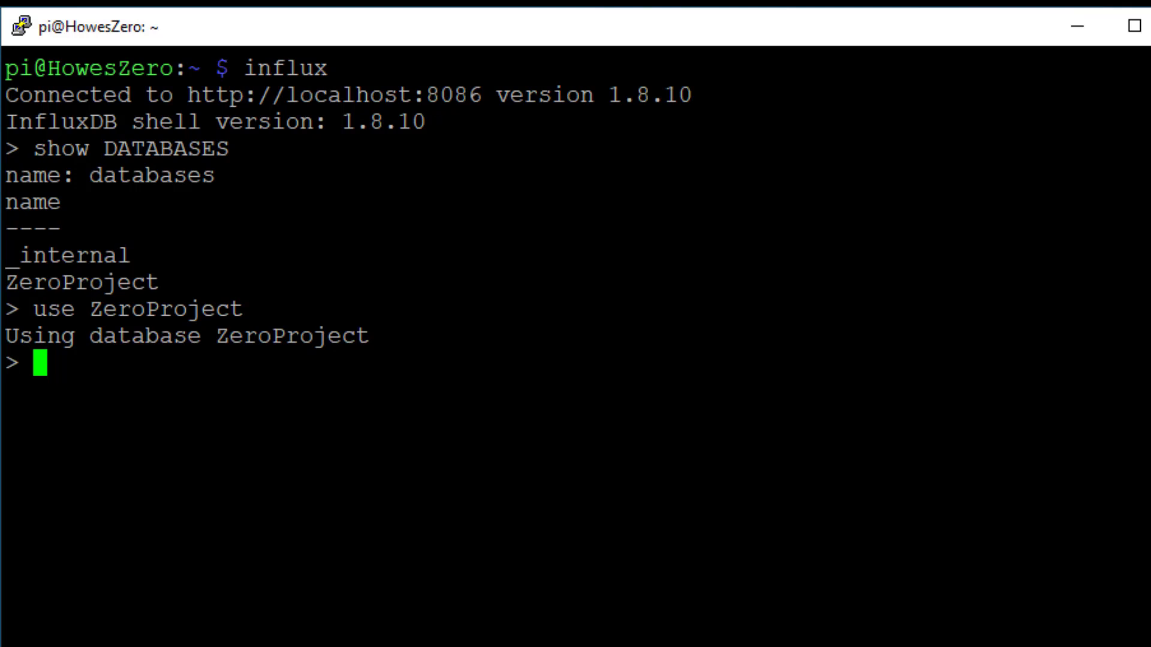
pyautogui.write('show measurements')
pyautogui.press('Return')
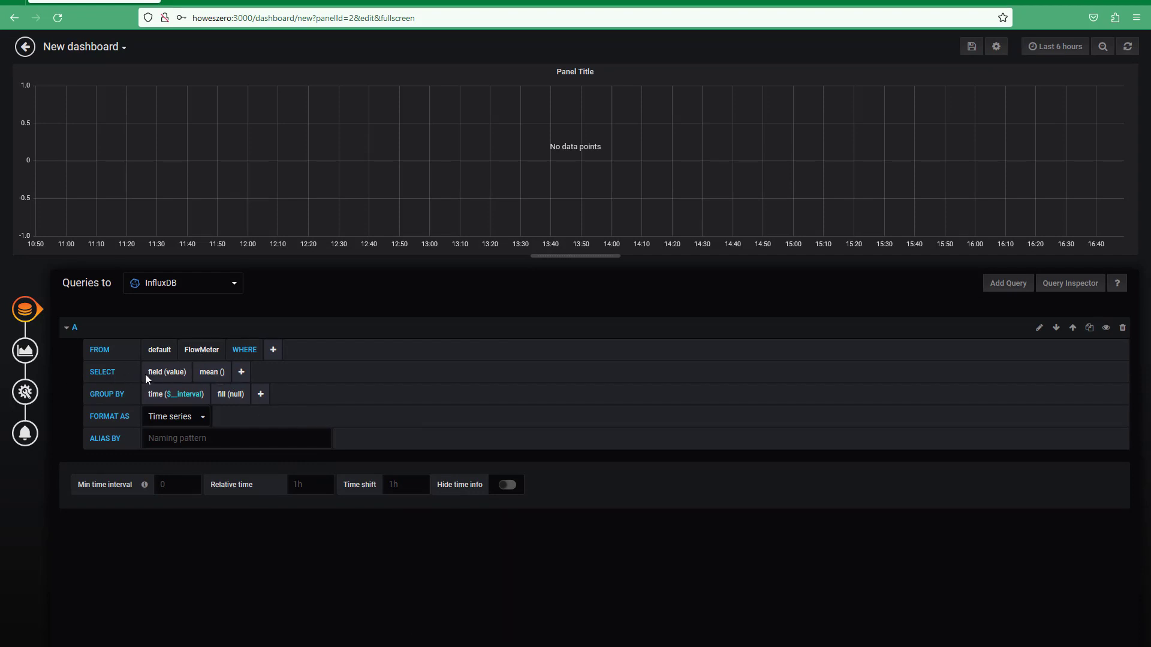
# Step: Change query A's field to Density and set its ALIAS BY to Density
pyautogui.click(226, 372)
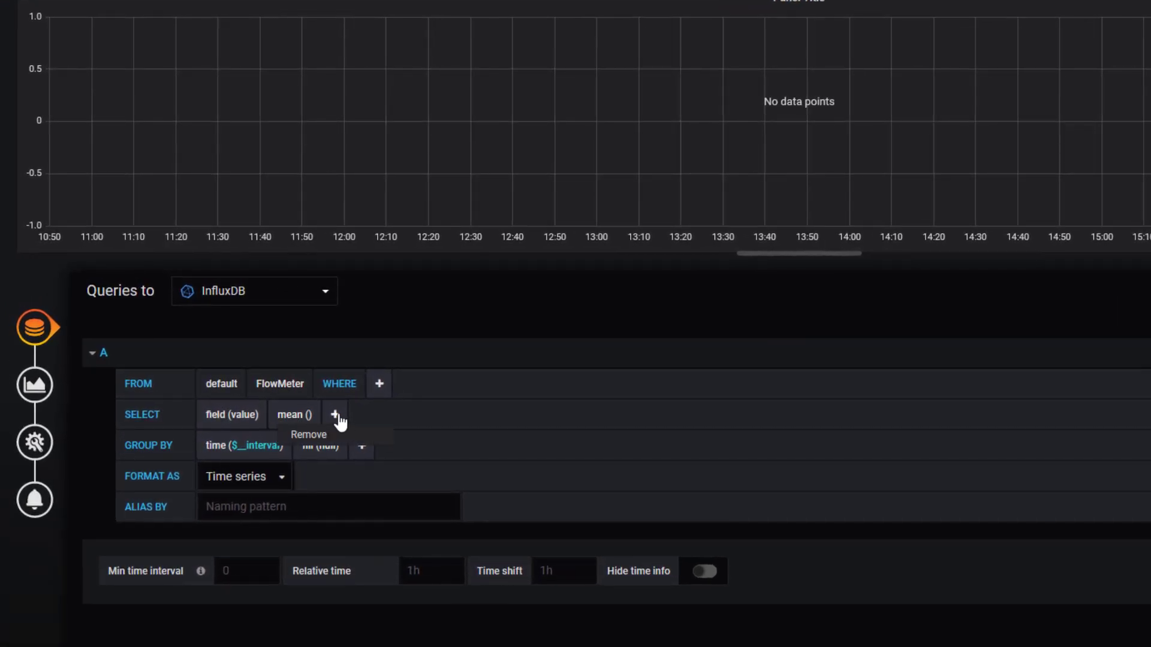
pyautogui.click(219, 414)
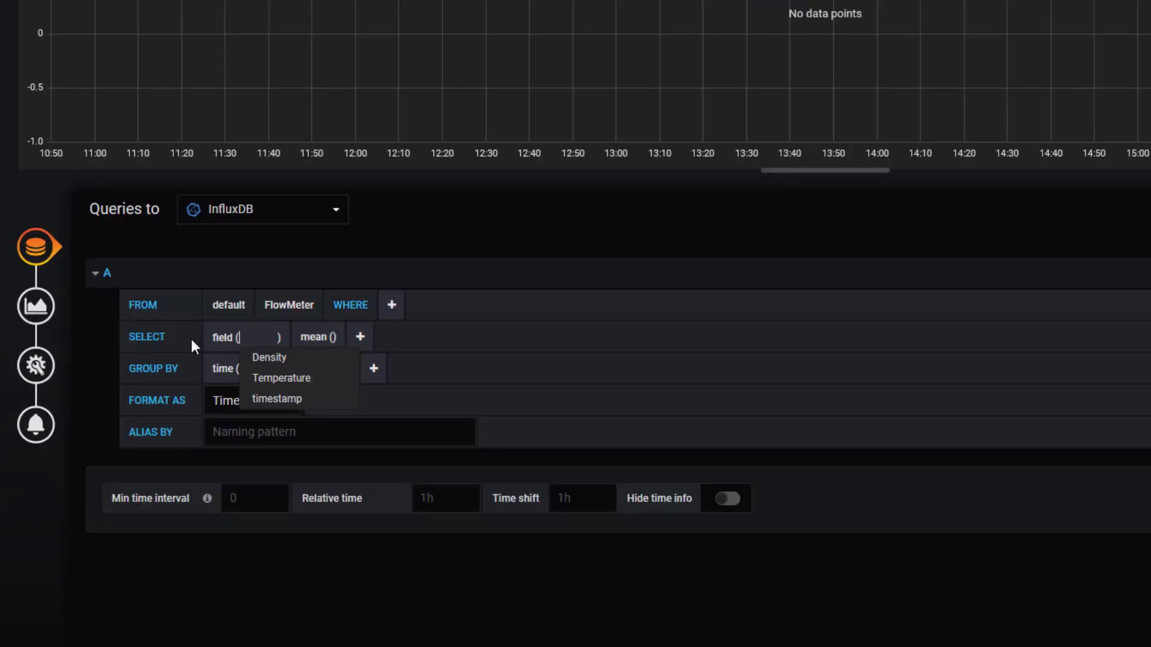
pyautogui.click(274, 362)
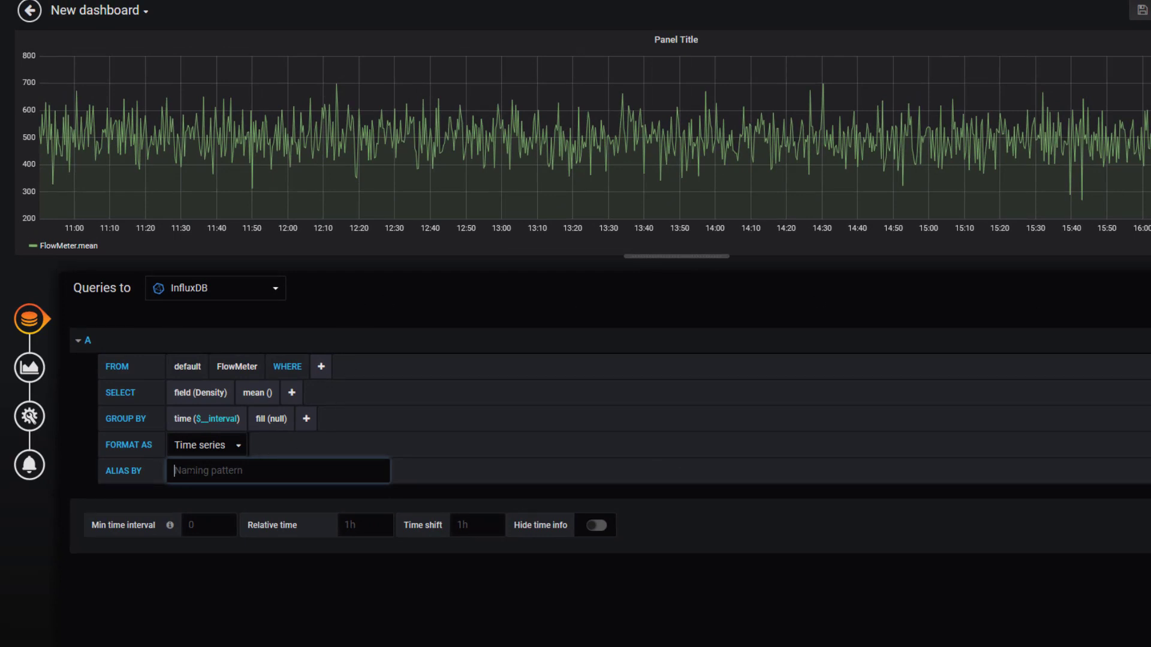
pyautogui.write('Density')
pyautogui.click(540, 337)
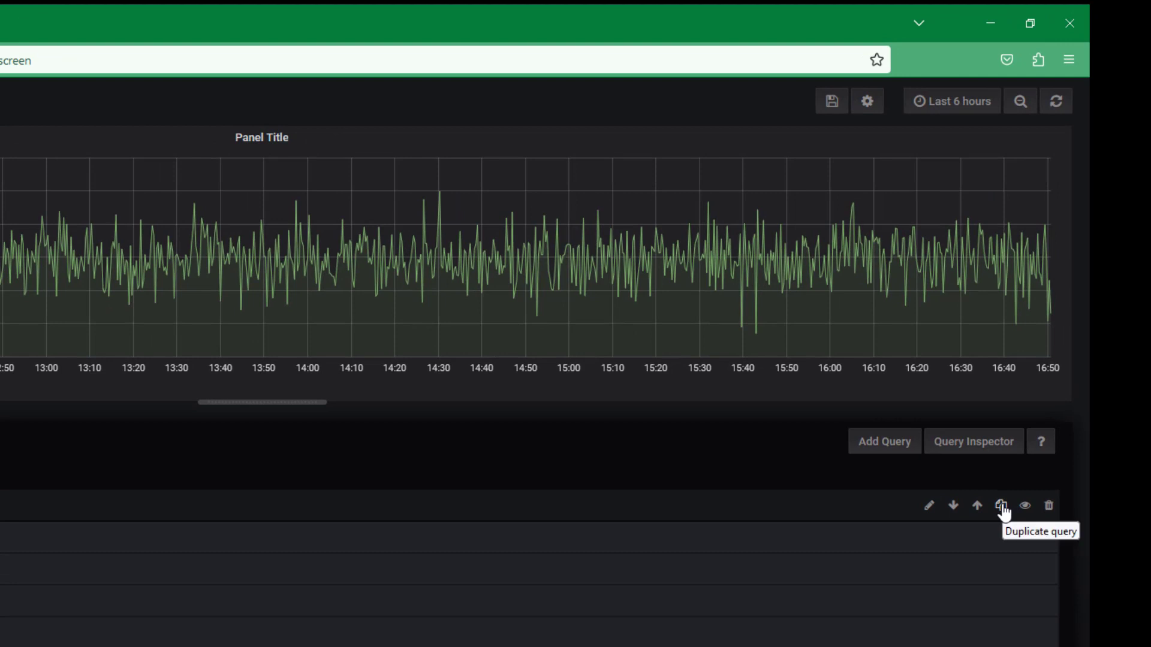
# Step: Duplicate query A into query B, switching its field and alias to Temperature
pyautogui.click(1002, 507)
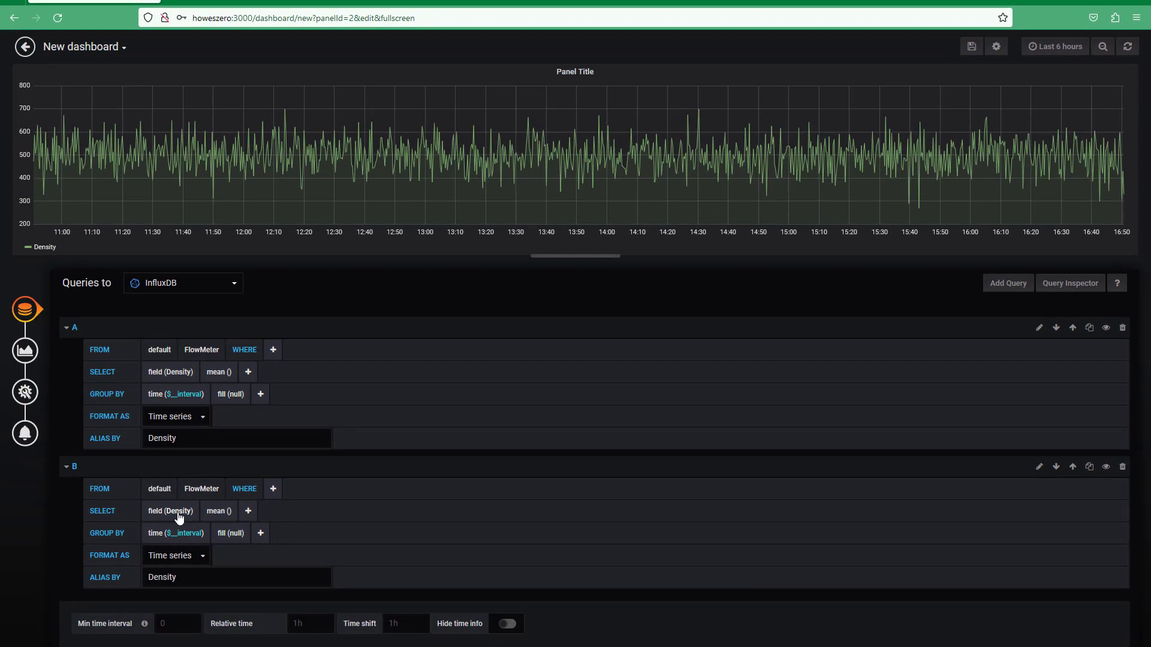
pyautogui.click(178, 512)
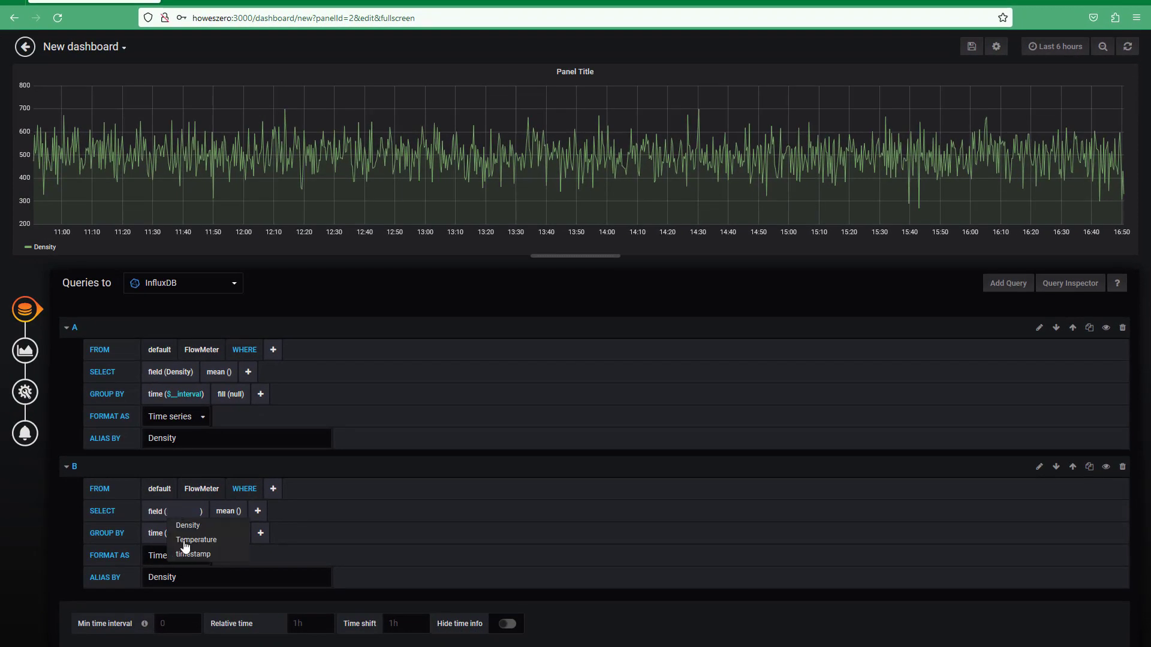
pyautogui.click(183, 538)
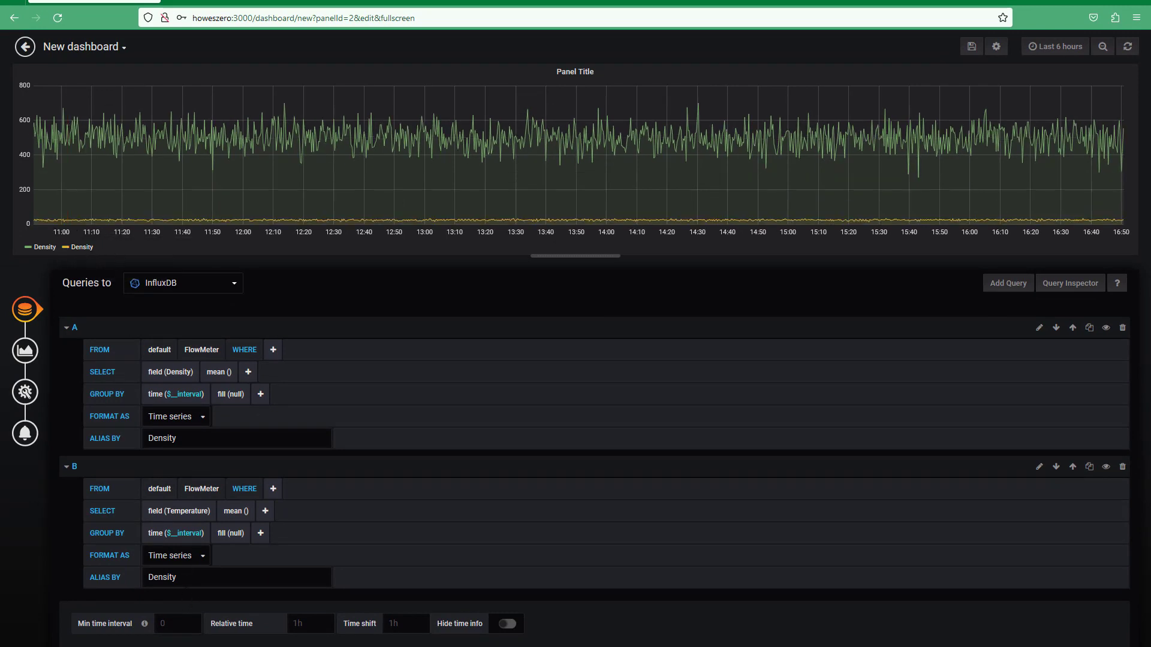
pyautogui.moveTo(180, 578); pyautogui.dragTo(129, 577)
pyautogui.write('Te')
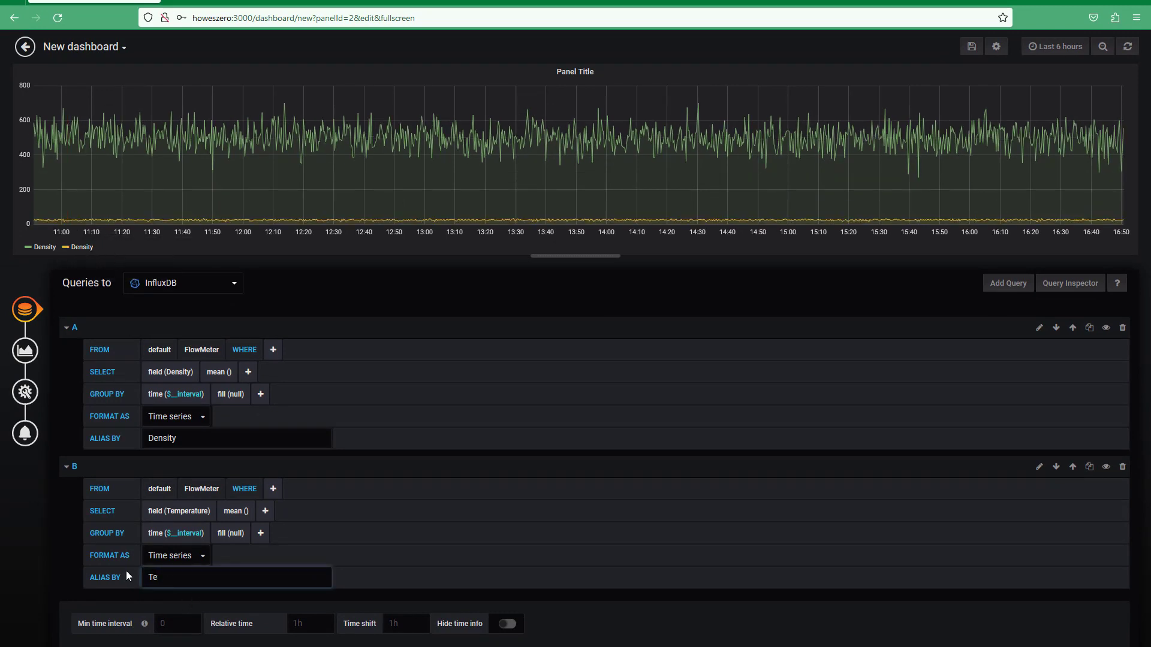
pyautogui.write('mperature')
# Step: Zoom the graph to Feb 16 13:19–14:17, save as New dashboard Copy, and widen the panel
pyautogui.moveTo(658, 156); pyautogui.dragTo(482, 156)
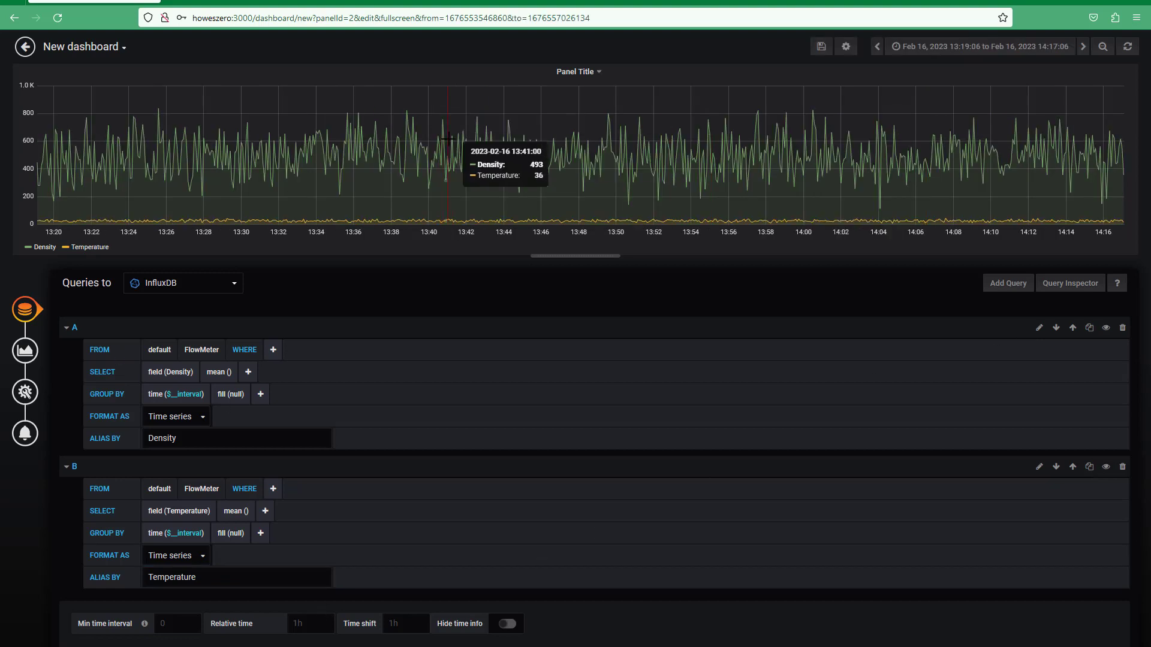
pyautogui.click(827, 53)
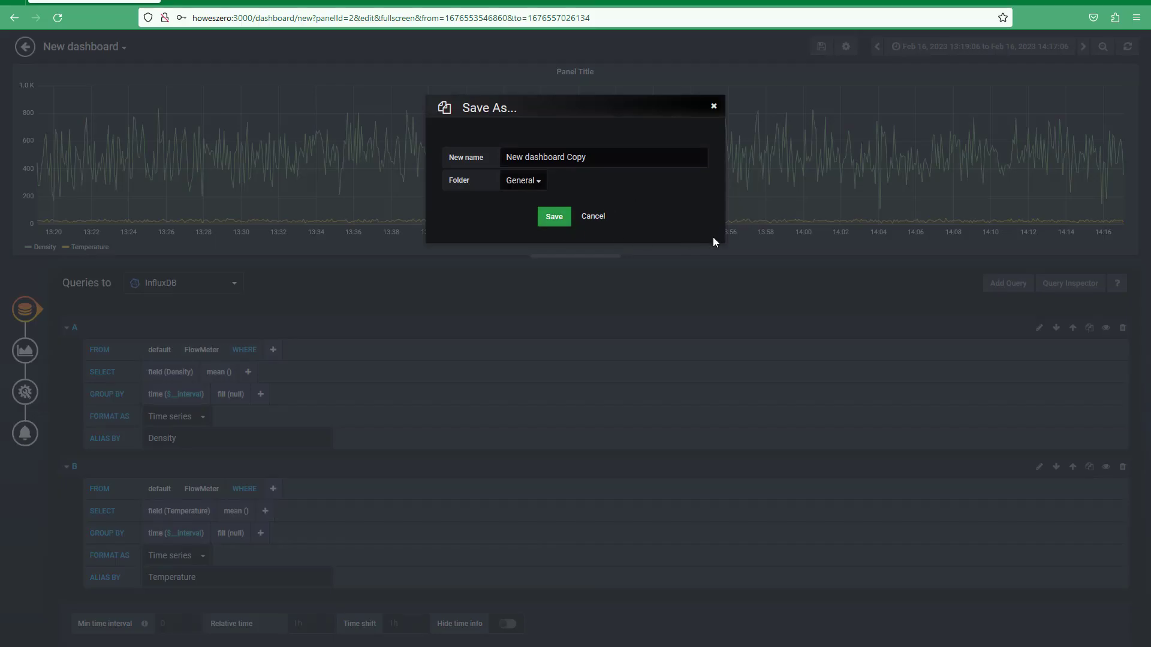
pyautogui.click(567, 217)
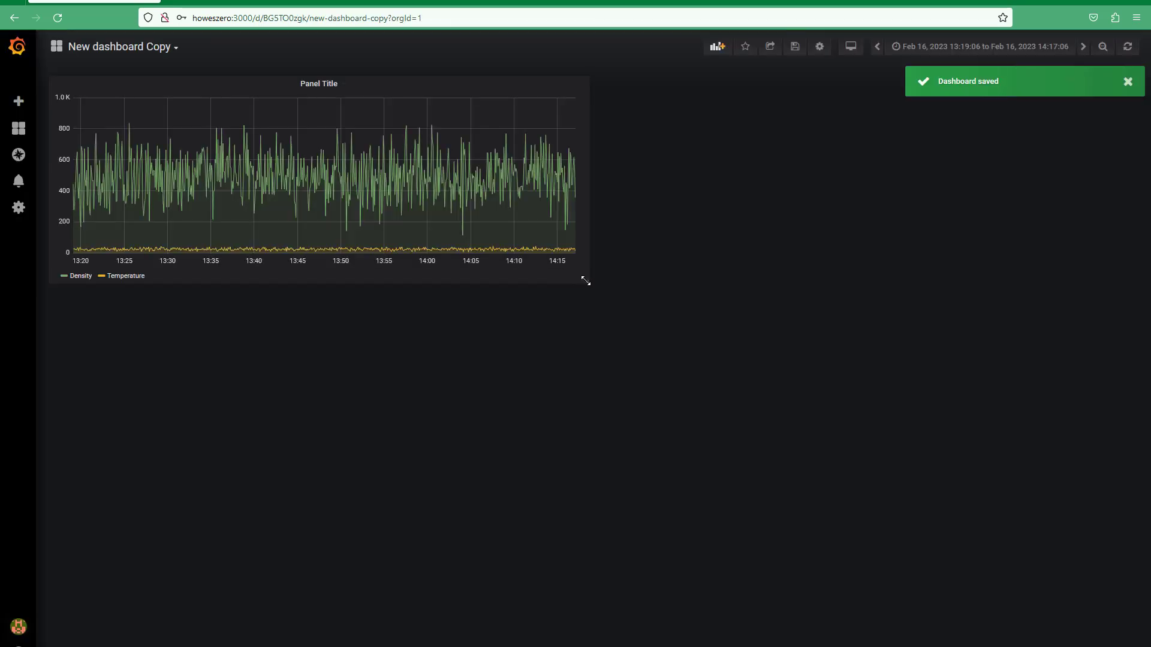
pyautogui.moveTo(586, 281); pyautogui.dragTo(1094, 432)
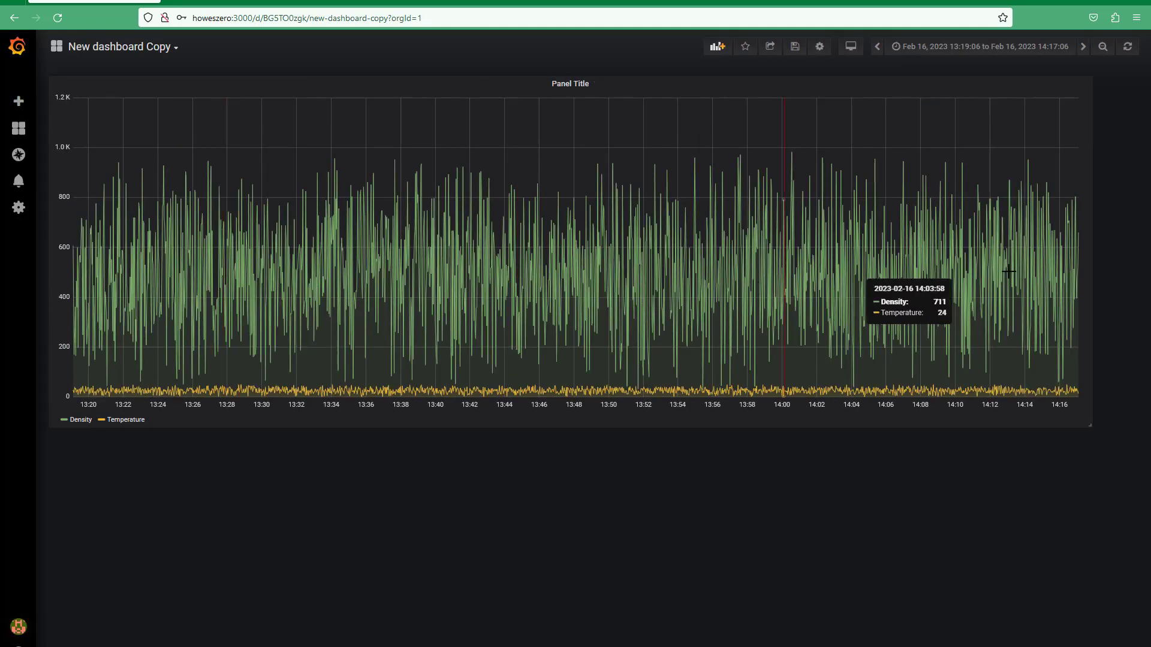